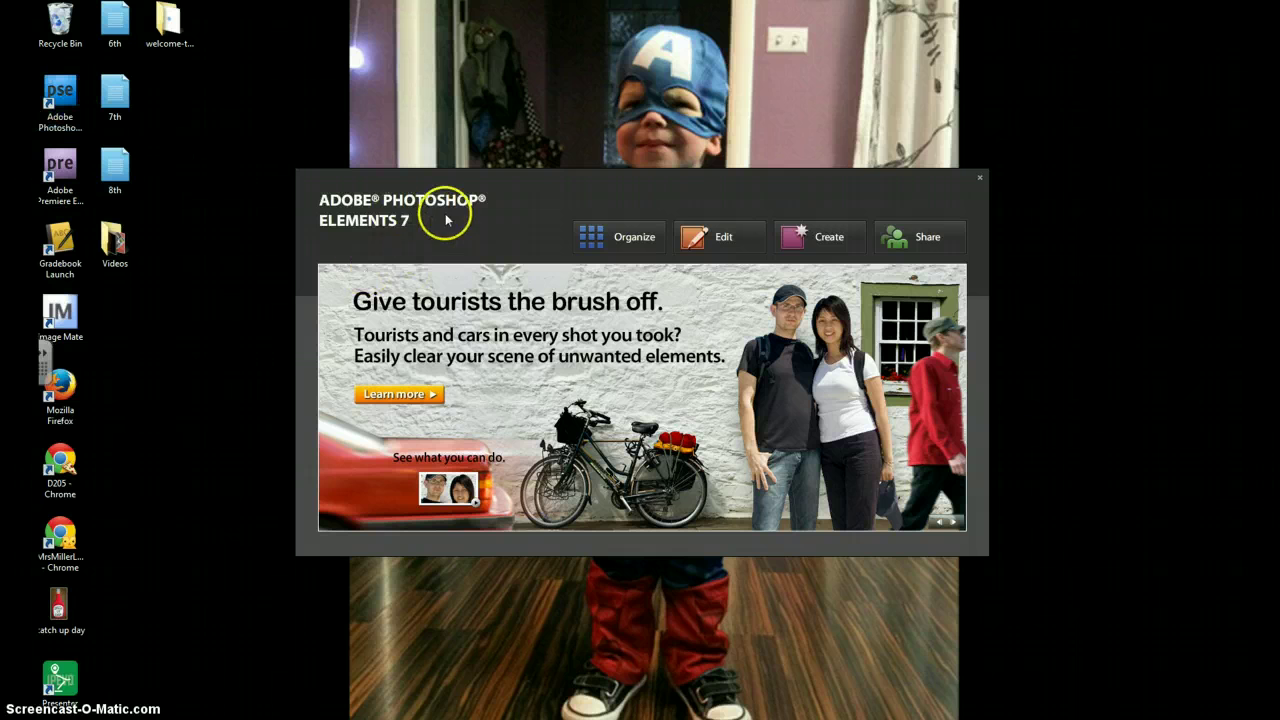
Launch the Editor by choosing Edit on the welcome screen.
click(745, 248)
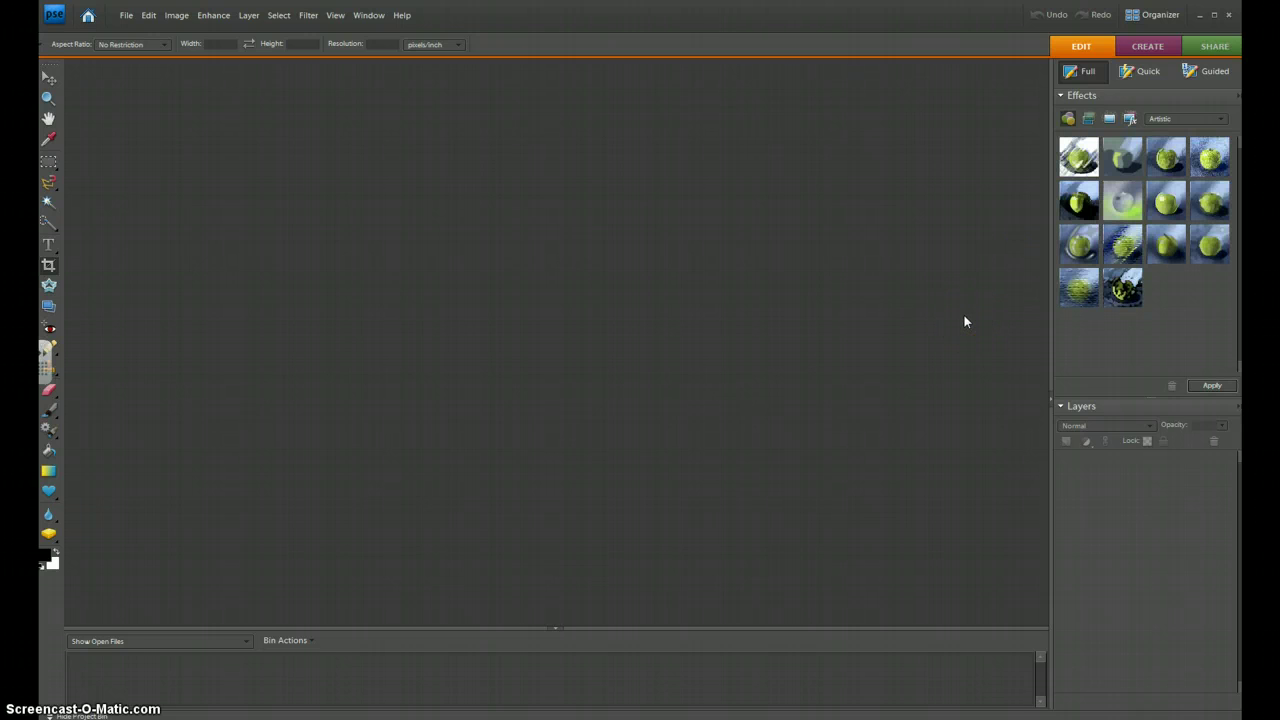
Open 'leban sample portrait.jpg' from studentshares (S:) > ART > 8th Grade ART > SELFIES.
click(125, 15)
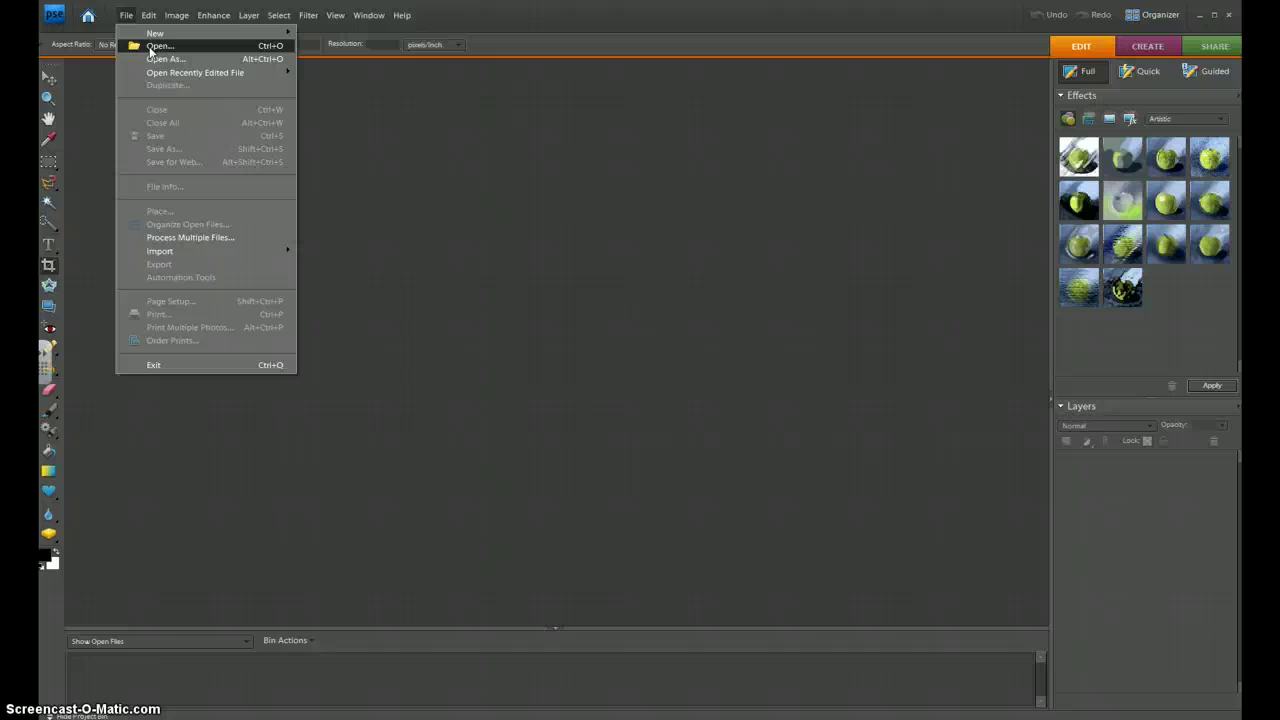
click(153, 45)
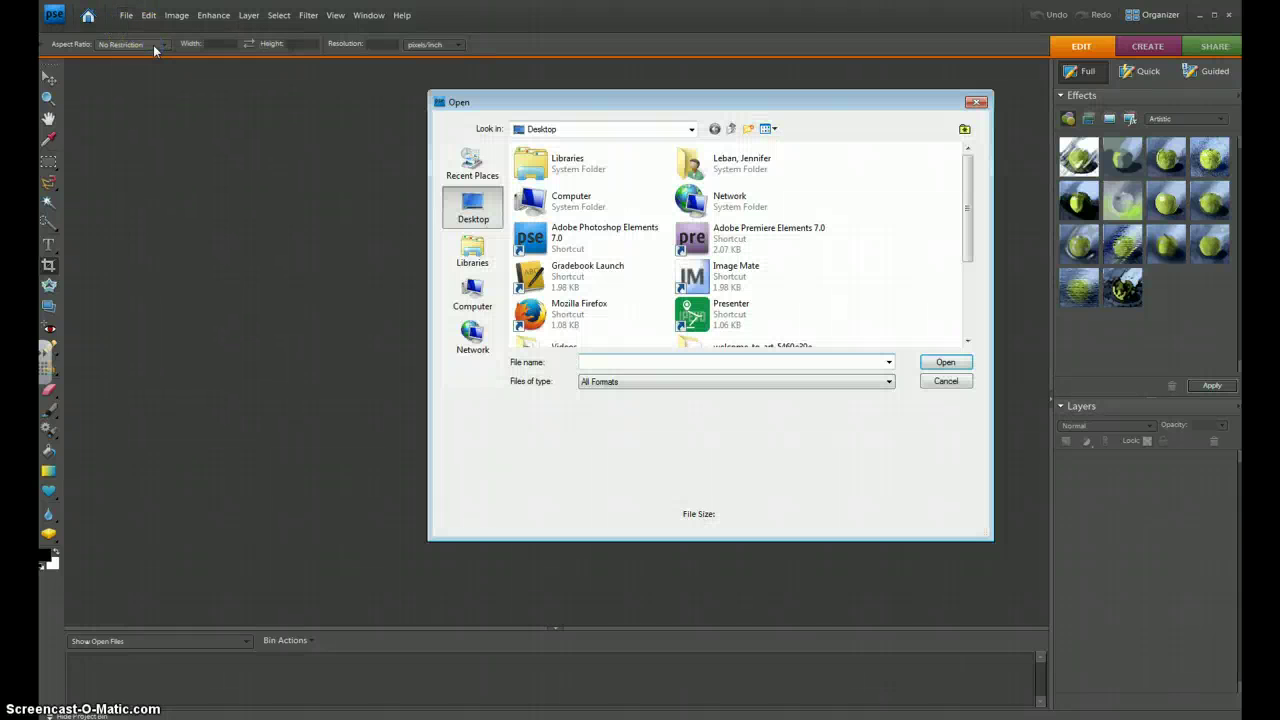
click(478, 300)
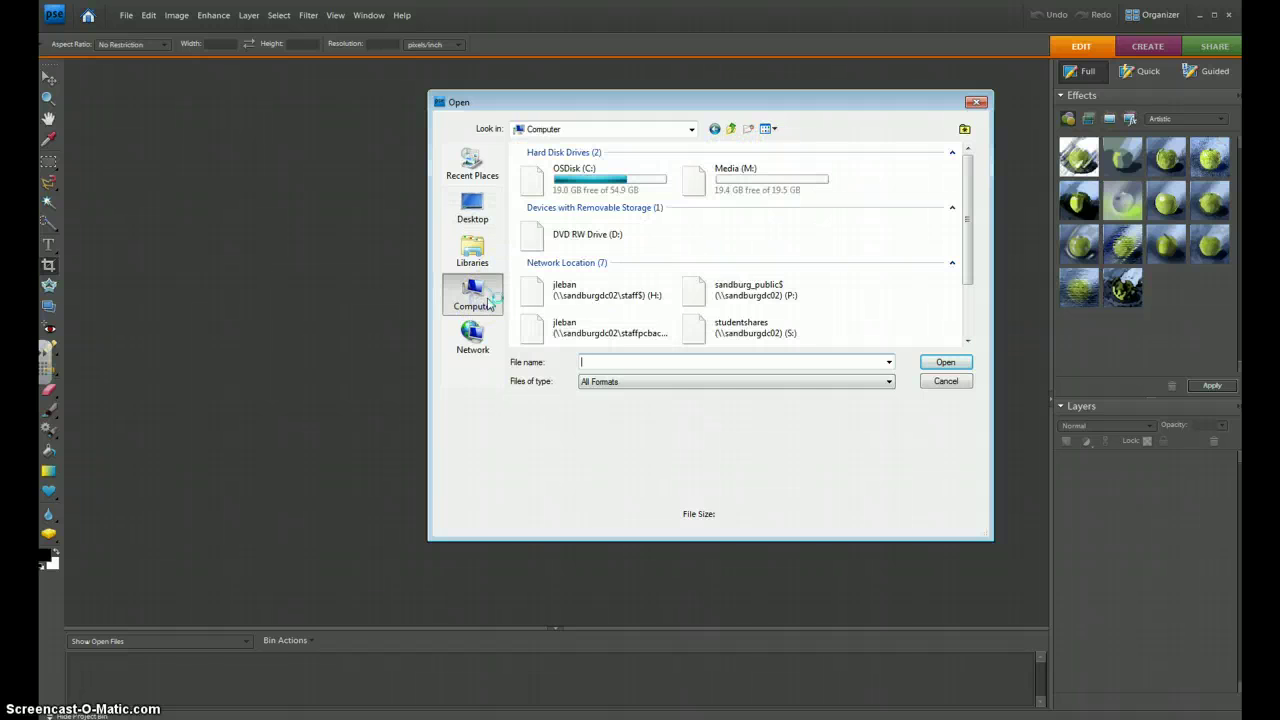
double_click(786, 323)
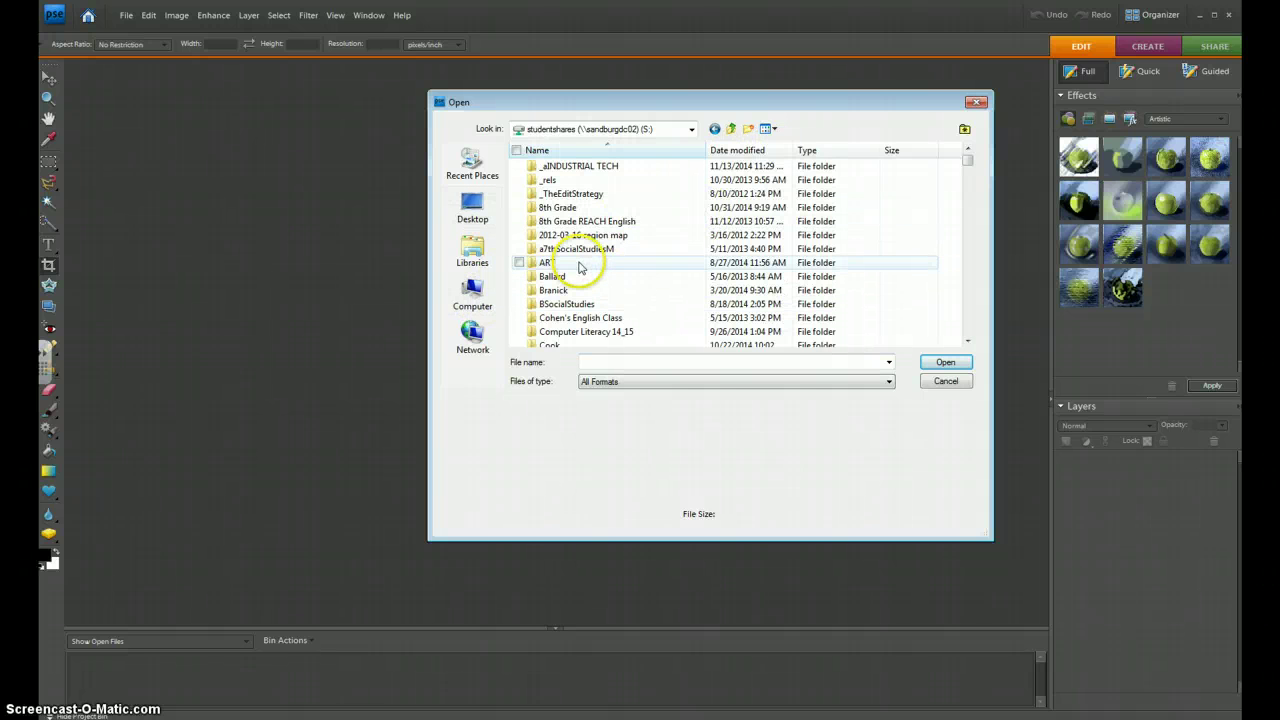
double_click(582, 265)
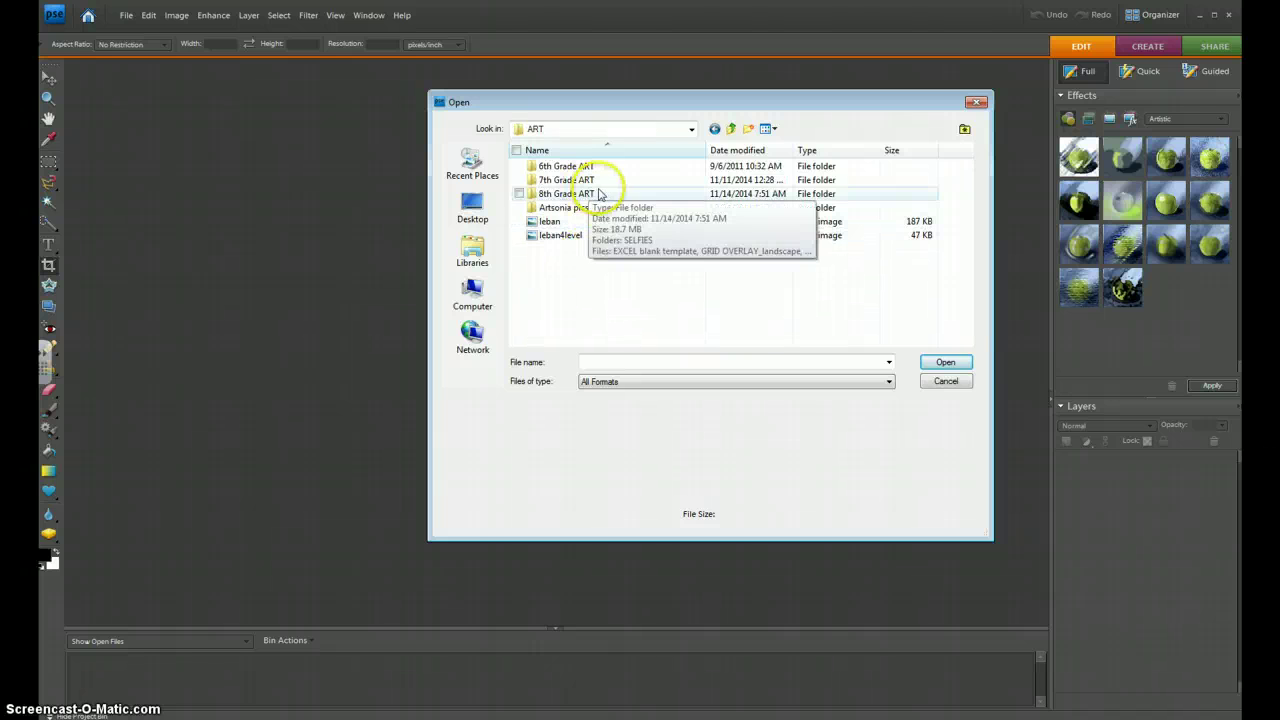
double_click(598, 194)
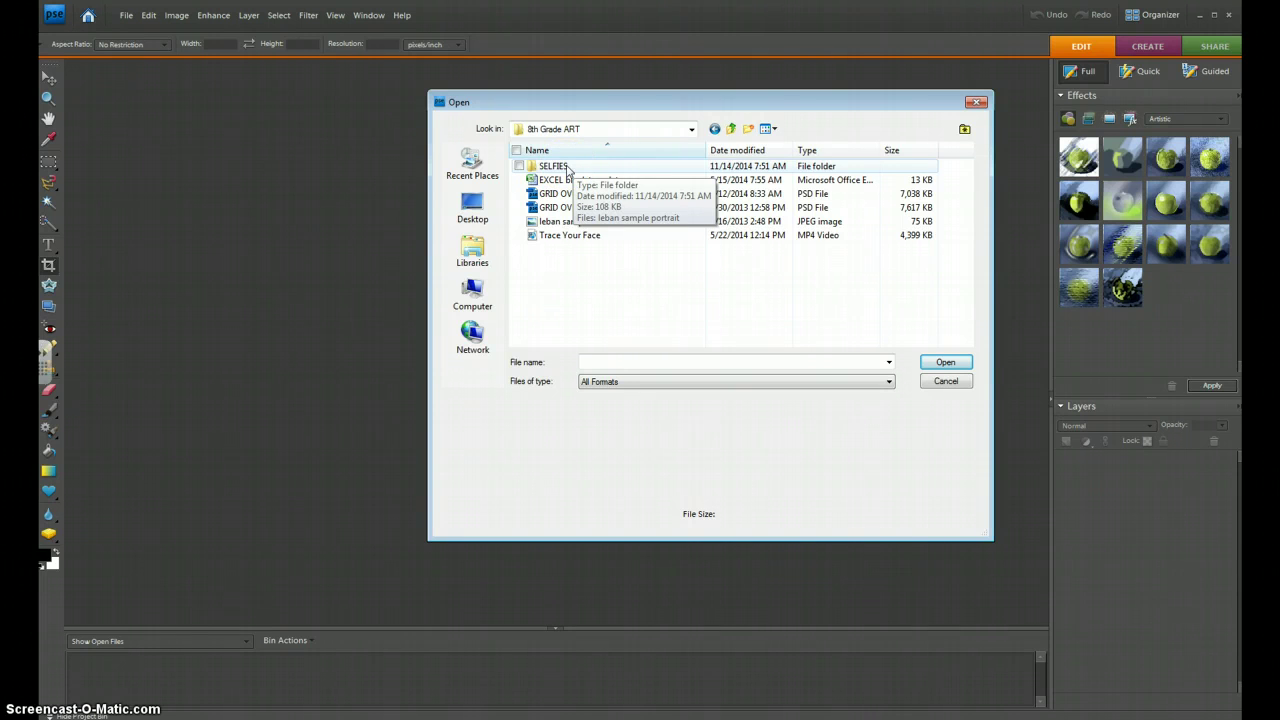
double_click(567, 167)
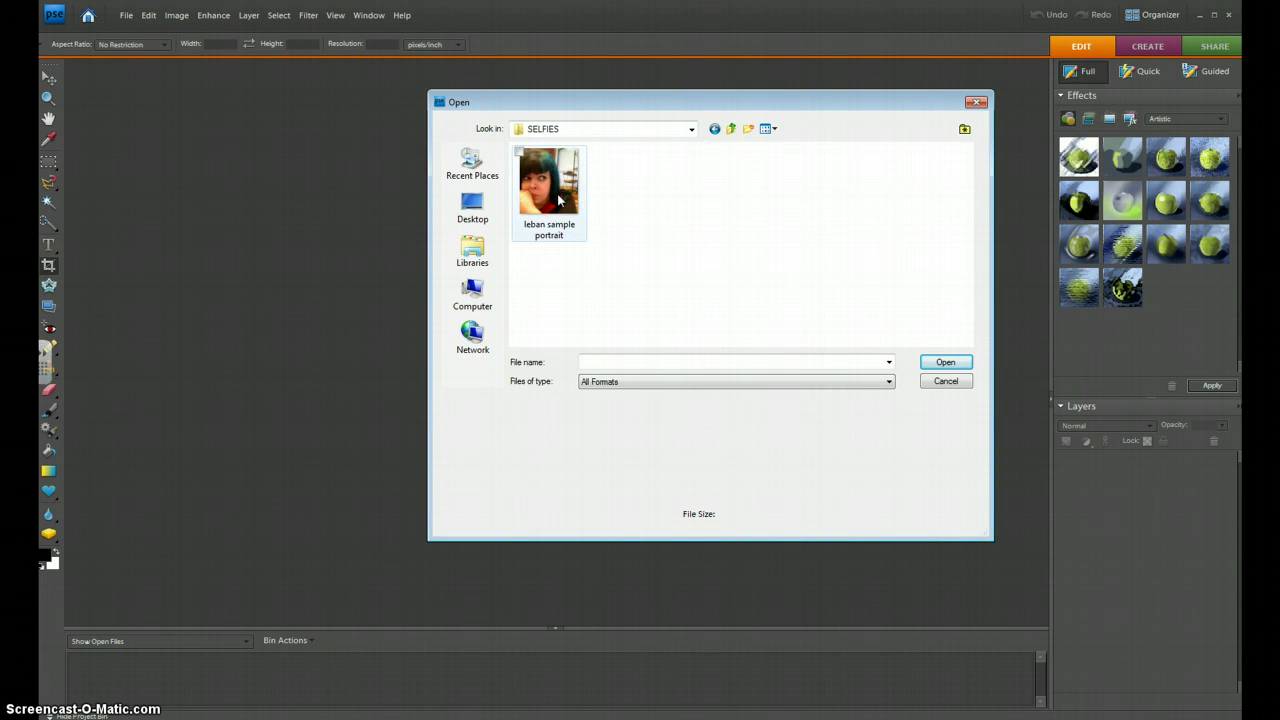
click(558, 200)
click(946, 362)
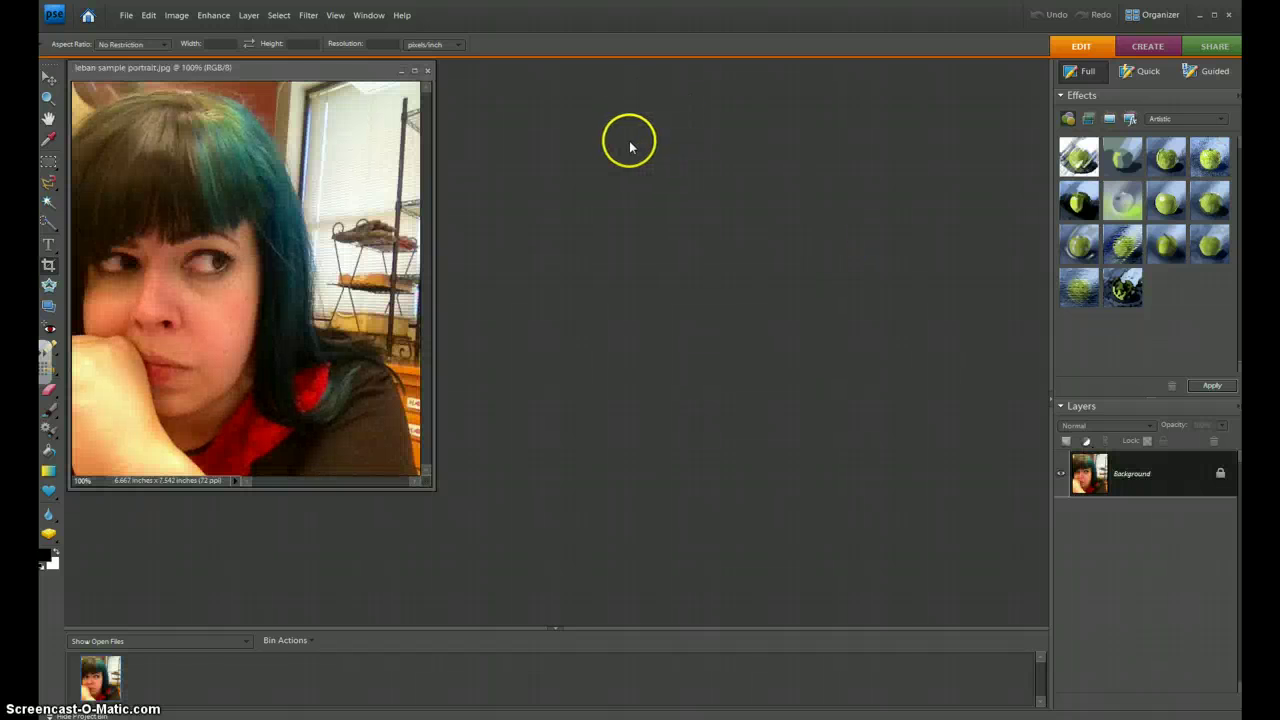
Open GRID OVERLAY_portrait.psd from 8th Grade ART and place its window beside the portrait.
click(127, 15)
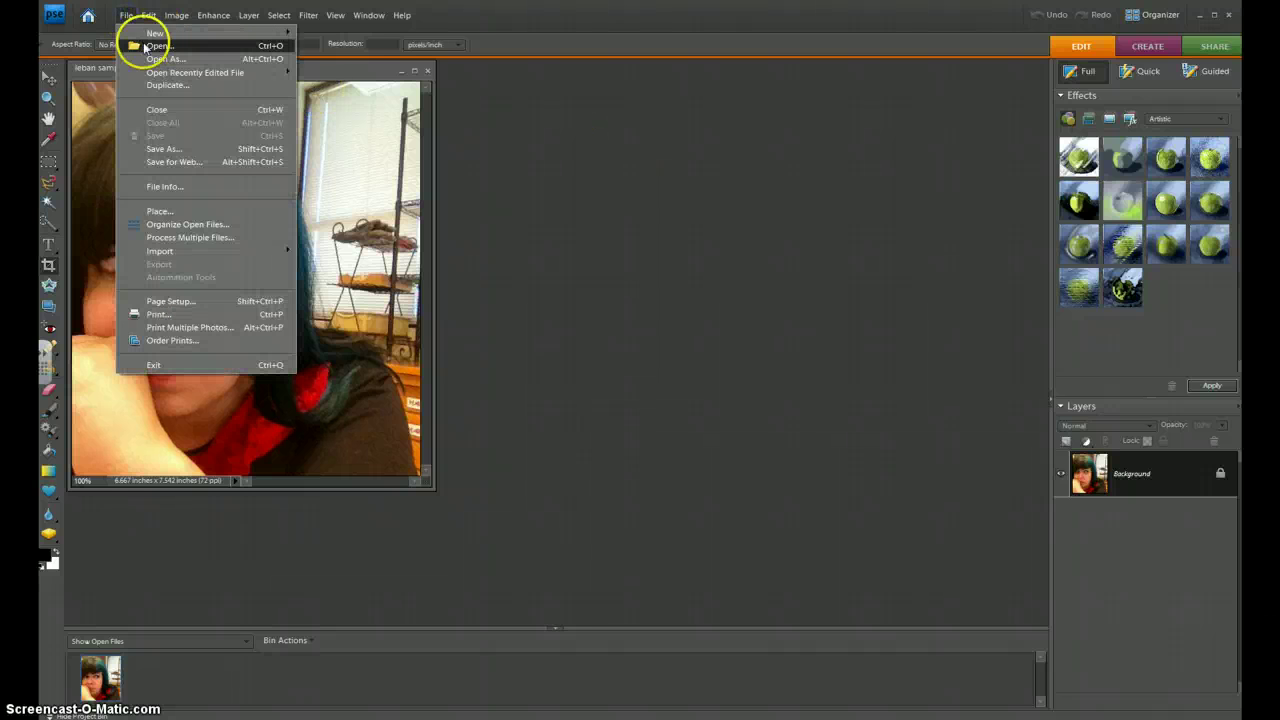
click(155, 46)
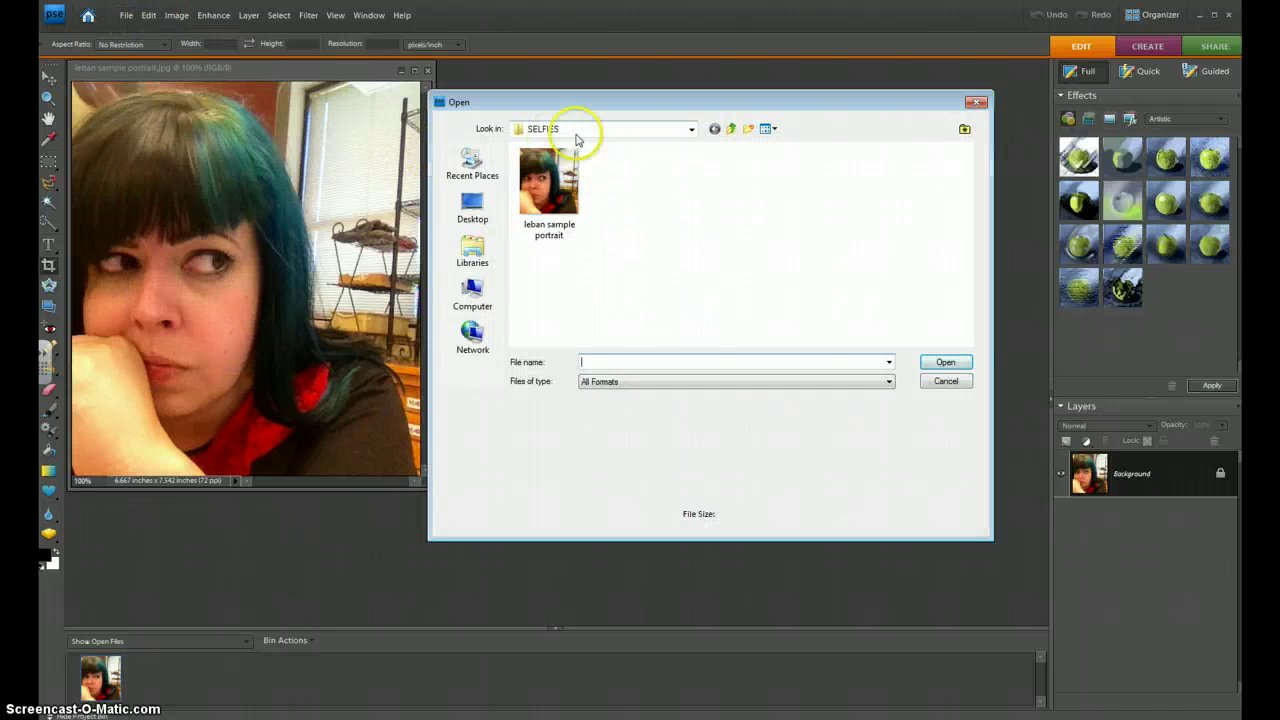
click(730, 128)
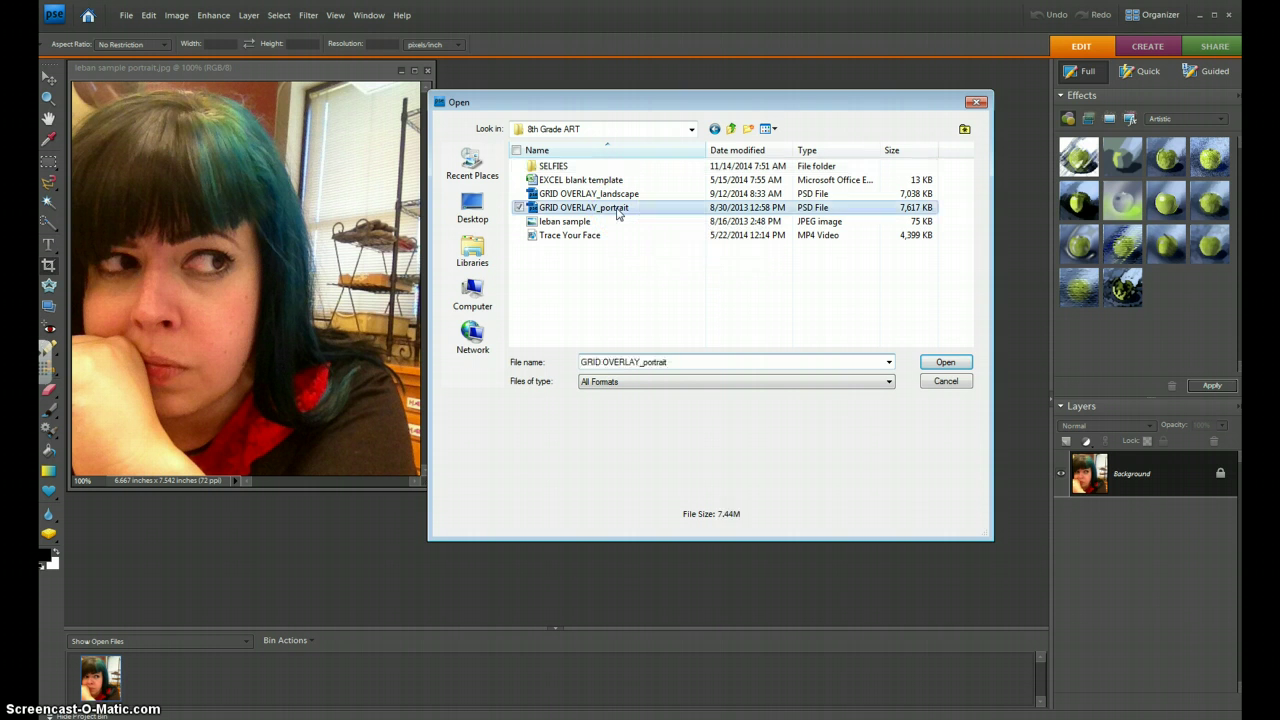
double_click(617, 208)
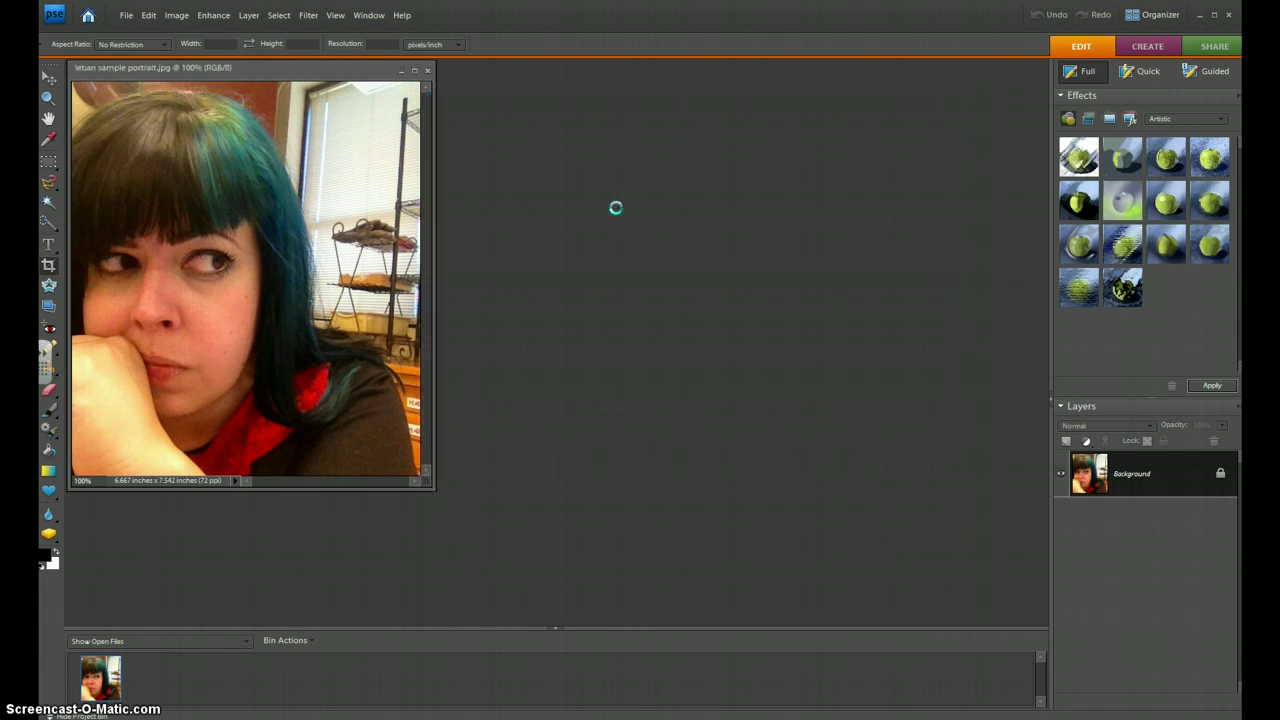
drag(277, 74, 677, 78)
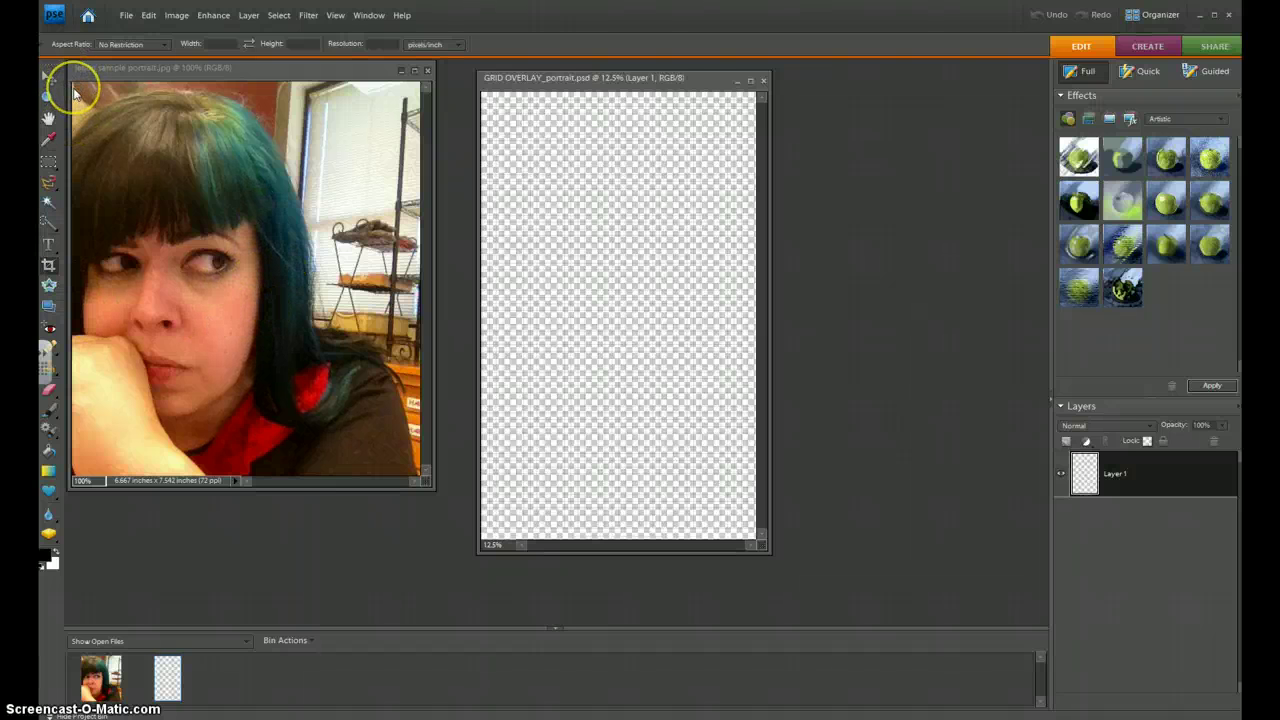
Crop the active portrait narrower, excluding the window strip along its right edge.
click(73, 90)
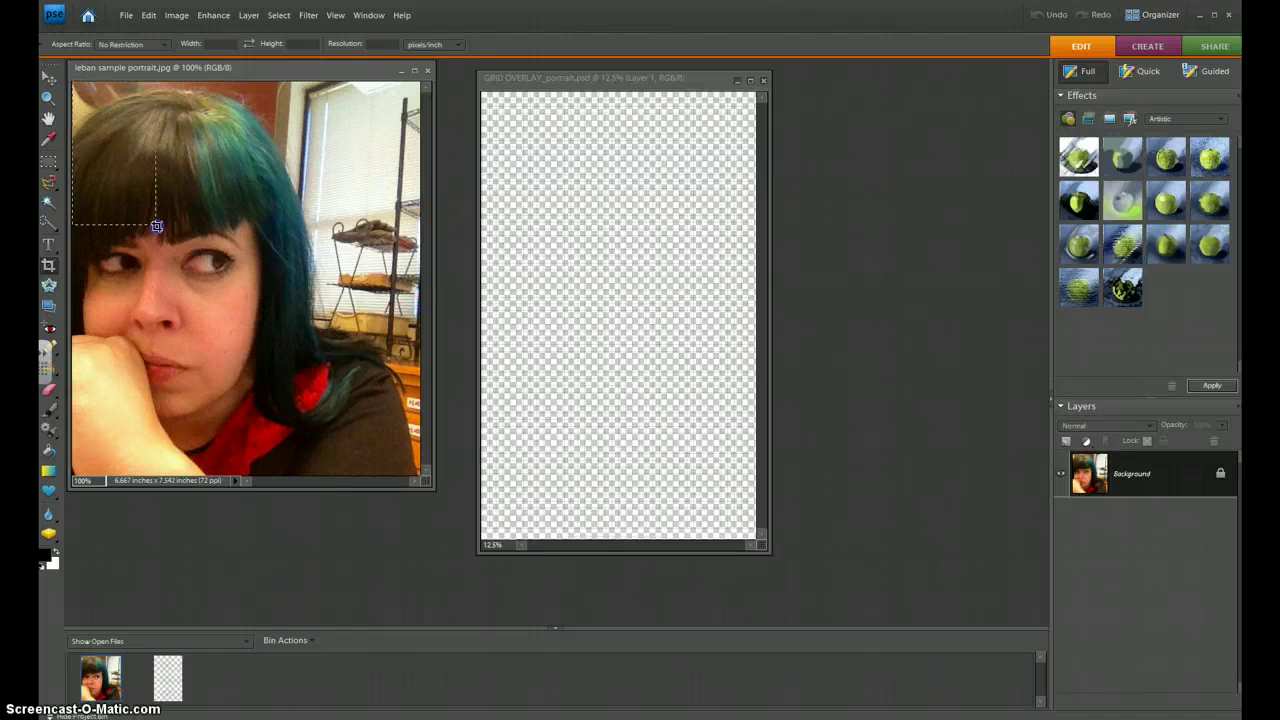
mouse_move(189, 294)
mouse_down()
mouse_move(284, 476)
mouse_move(369, 489)
mouse_move(339, 489)
mouse_move(354, 489)
mouse_up()
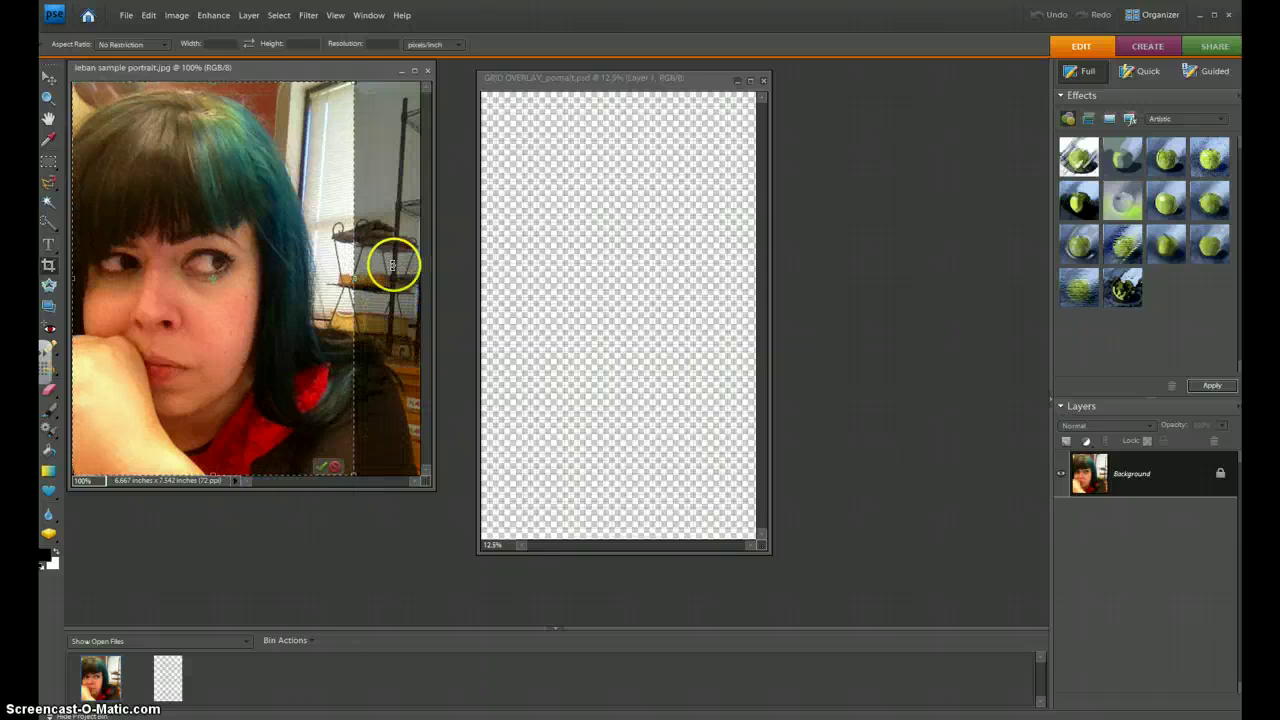
mouse_move(213, 83)
mouse_down()
mouse_move(214, 138)
mouse_move(213, 82)
mouse_up()
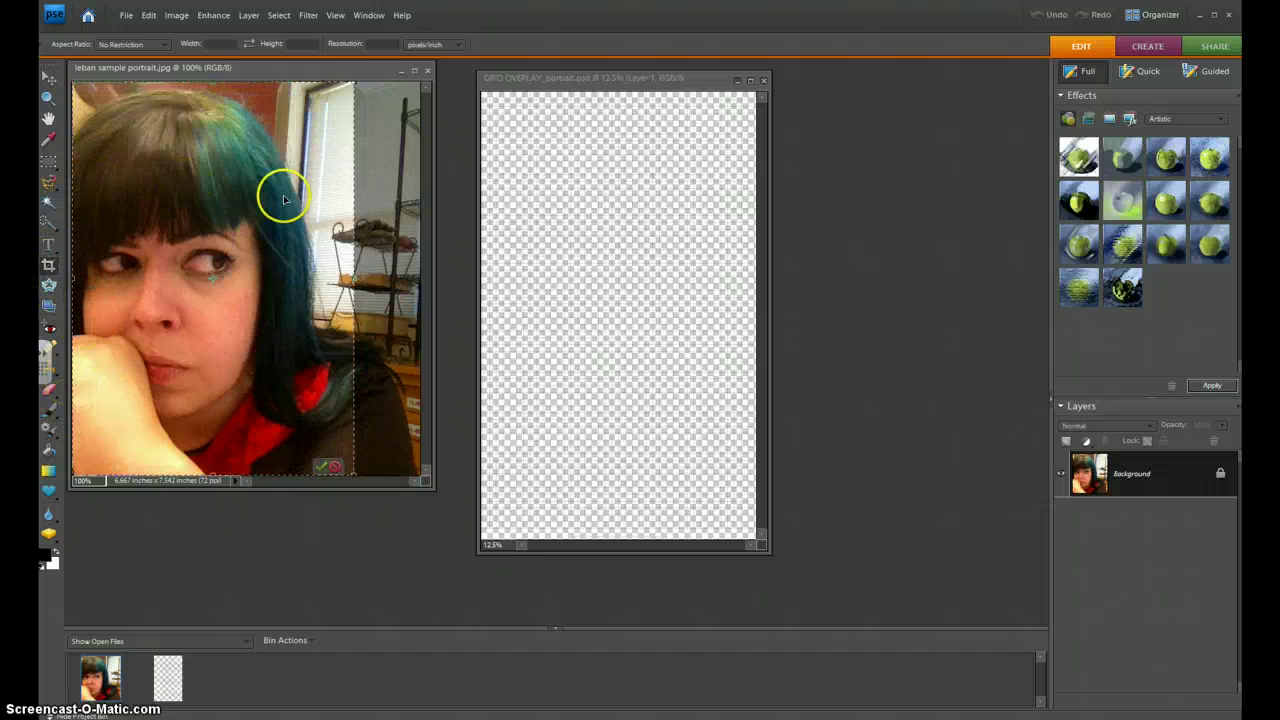
click(320, 467)
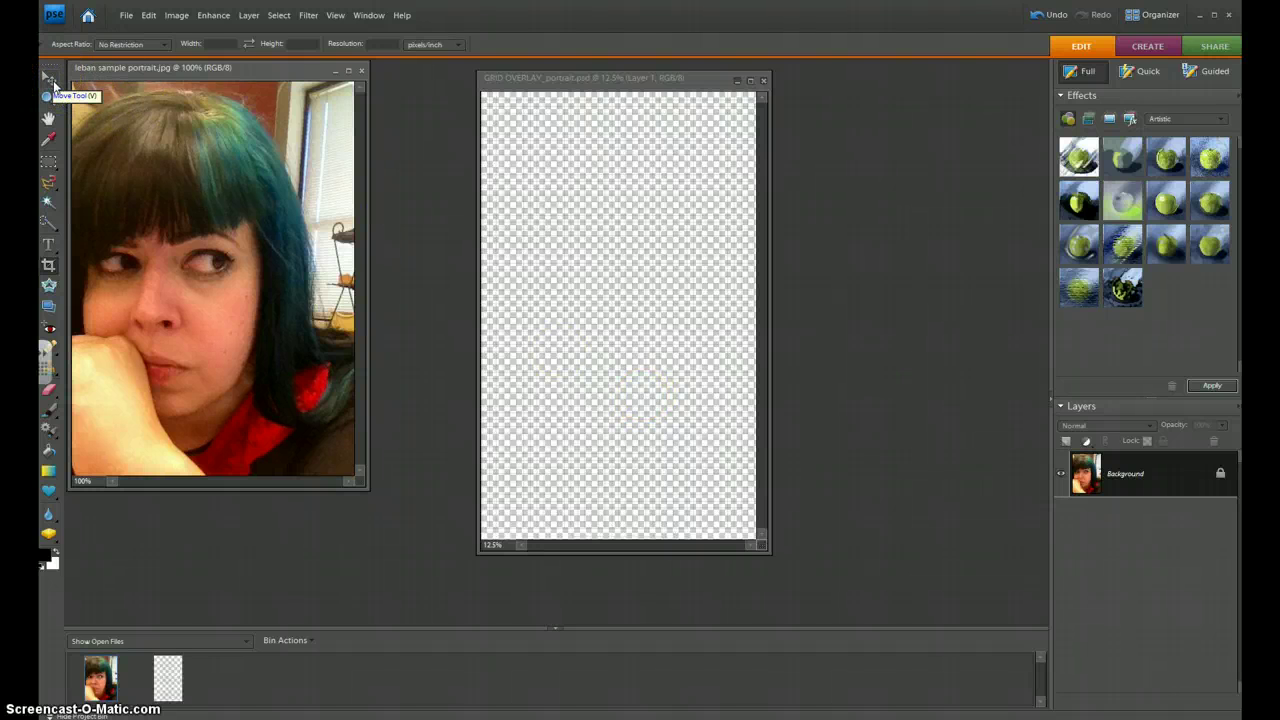
Drag the cropped portrait into GRID OVERLAY_portrait as a new layer with the Move tool.
click(50, 78)
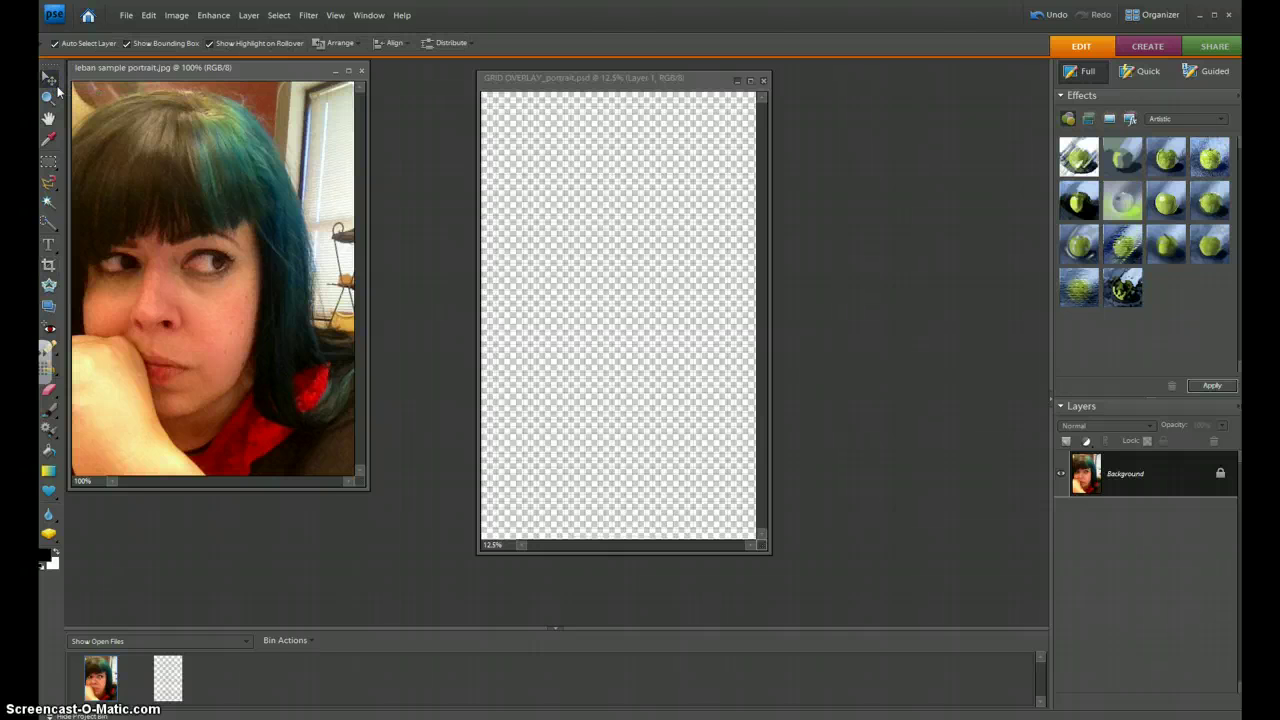
click(203, 177)
drag(474, 185, 527, 190)
drag(615, 193, 614, 189)
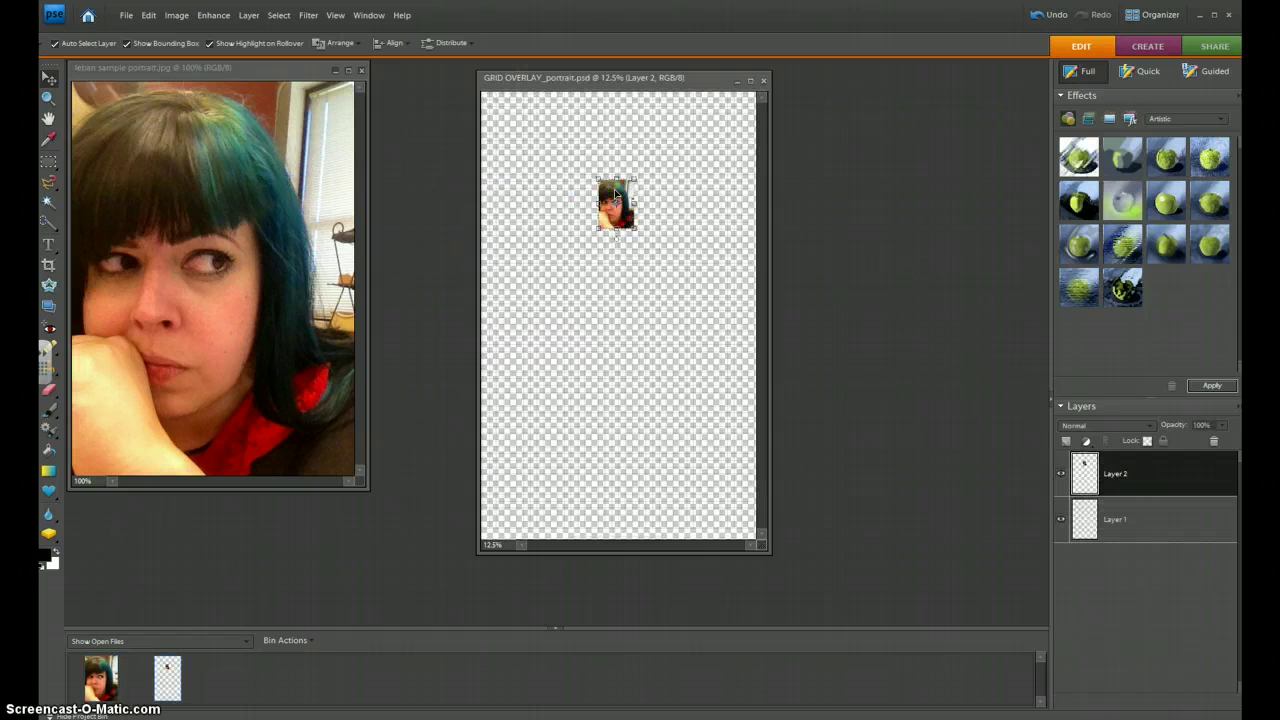
Move the portrait to the canvas top-left and enlarge it to span the canvas width.
drag(614, 189, 505, 111)
drag(523, 165, 517, 141)
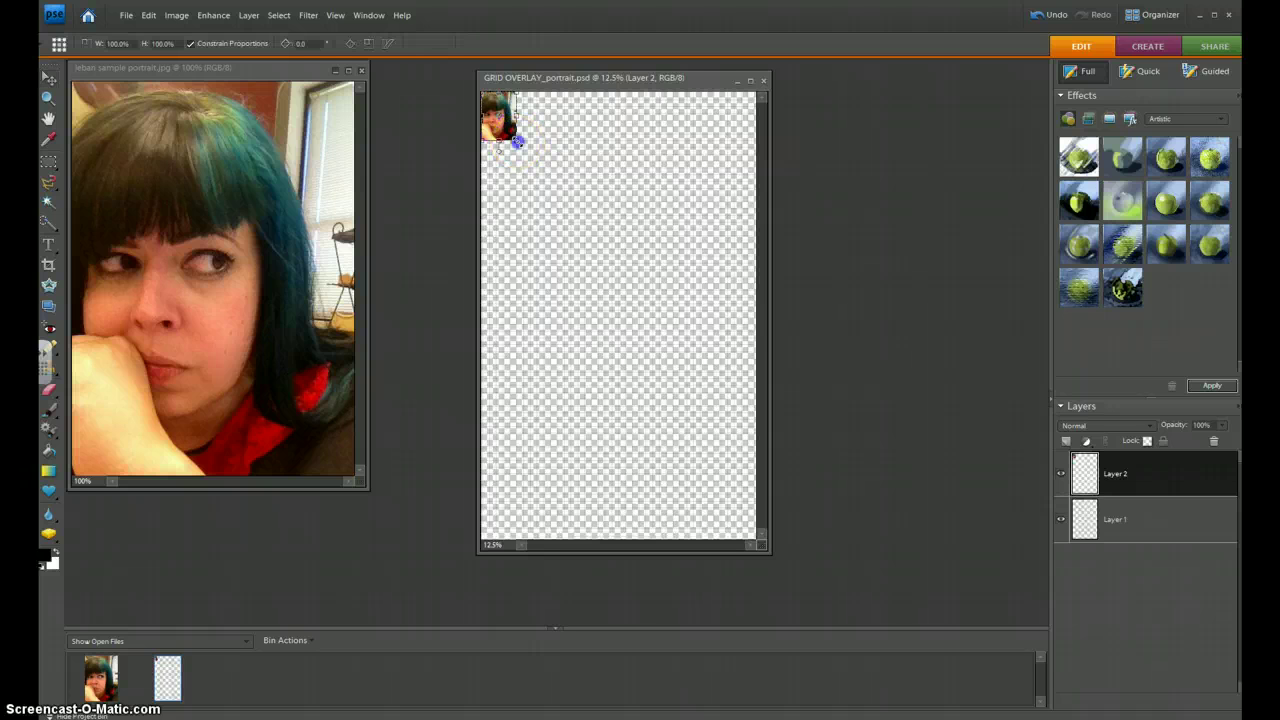
drag(514, 138, 491, 126)
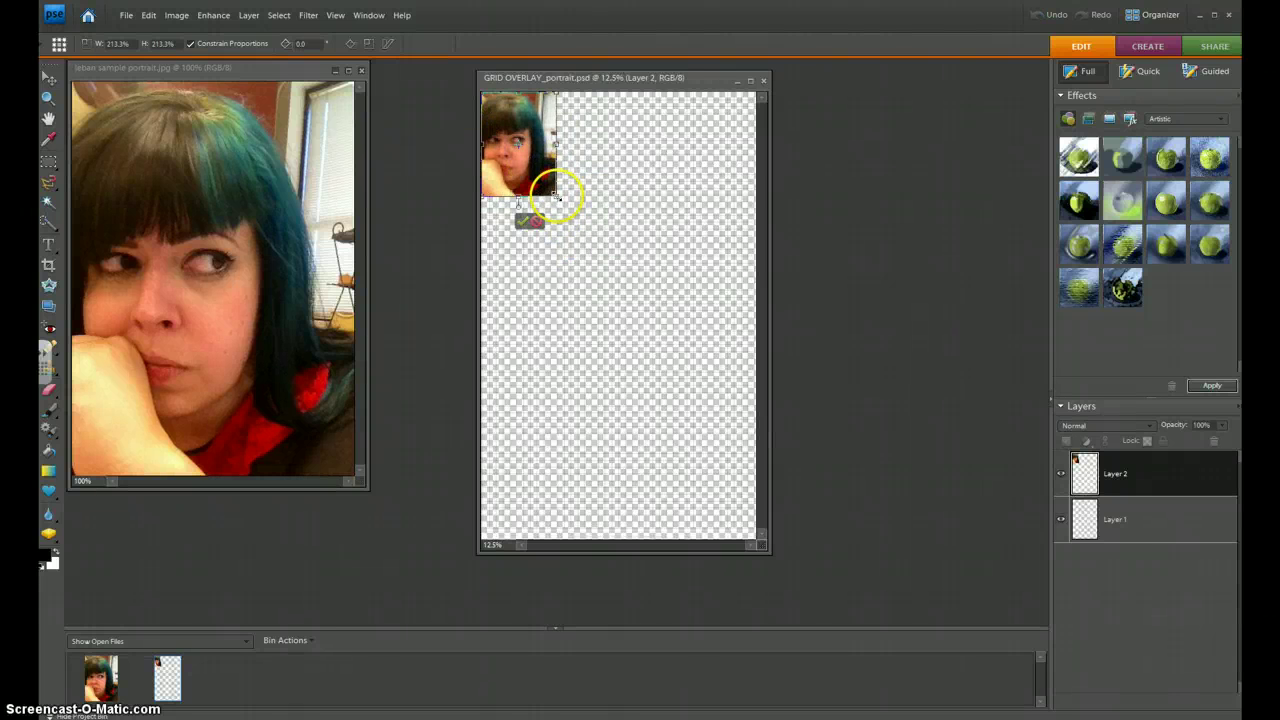
drag(554, 194, 770, 471)
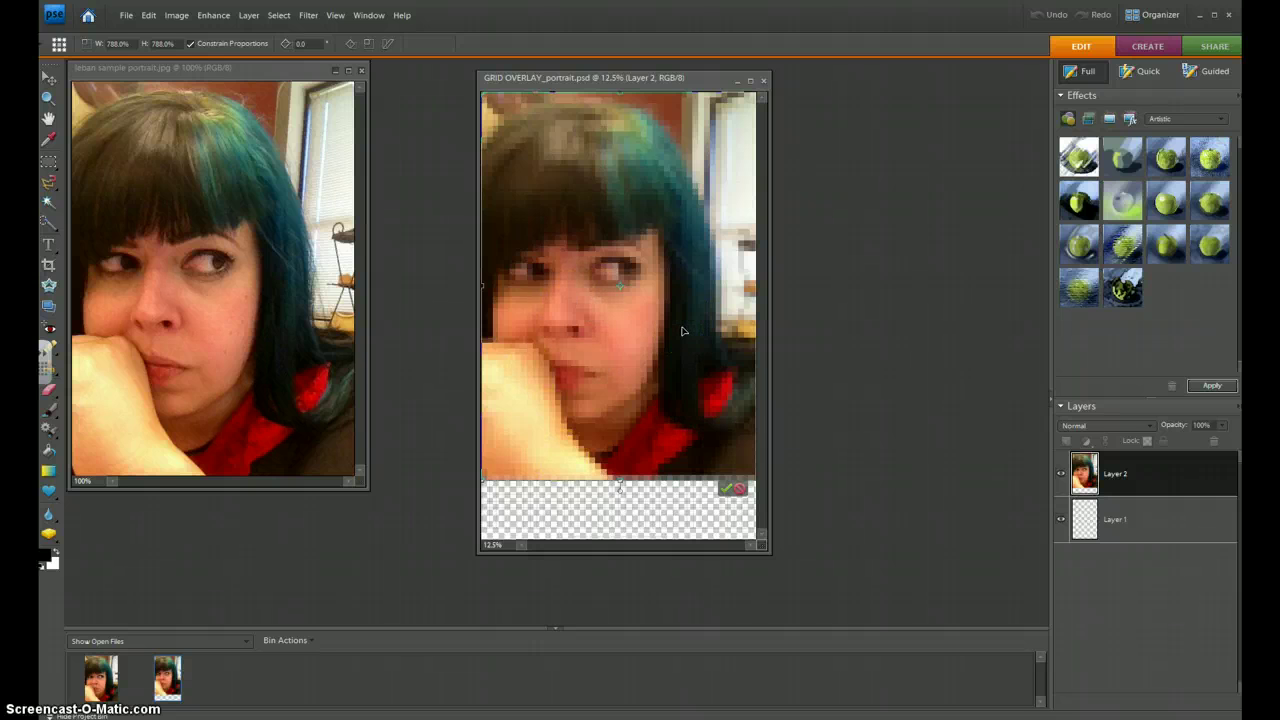
click(727, 490)
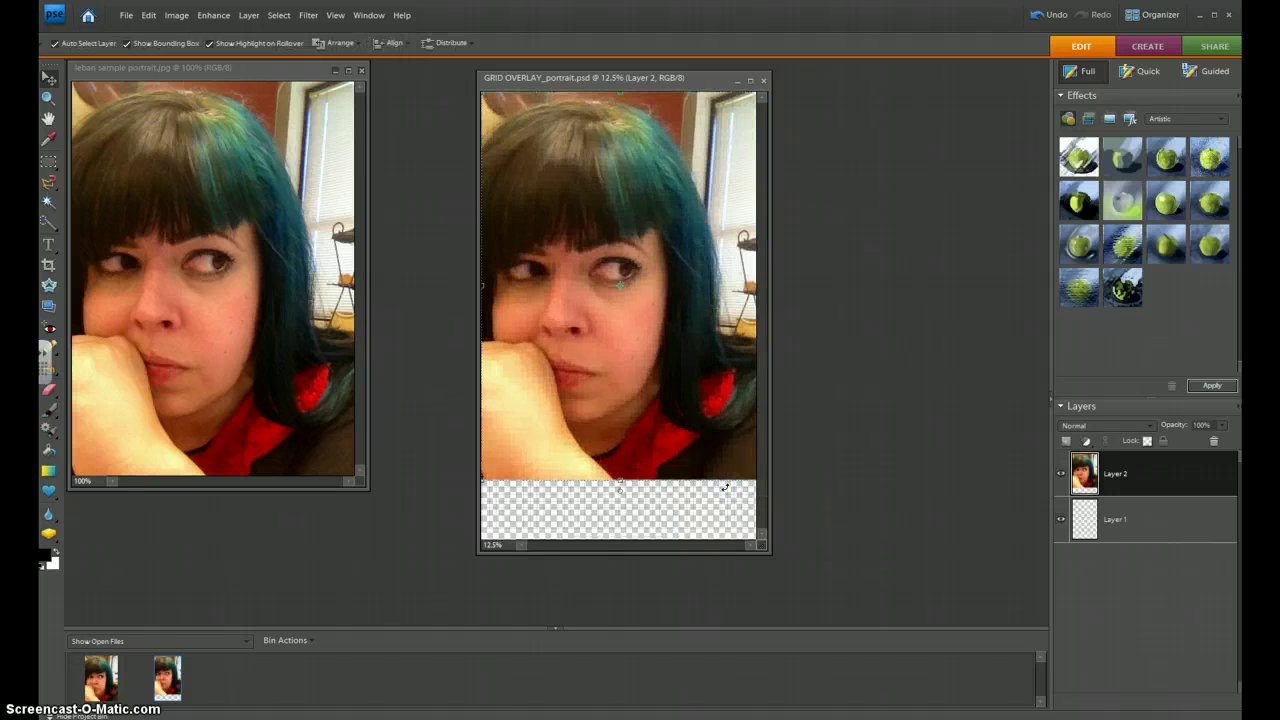
Close the original portrait photo without saving its changes.
click(361, 70)
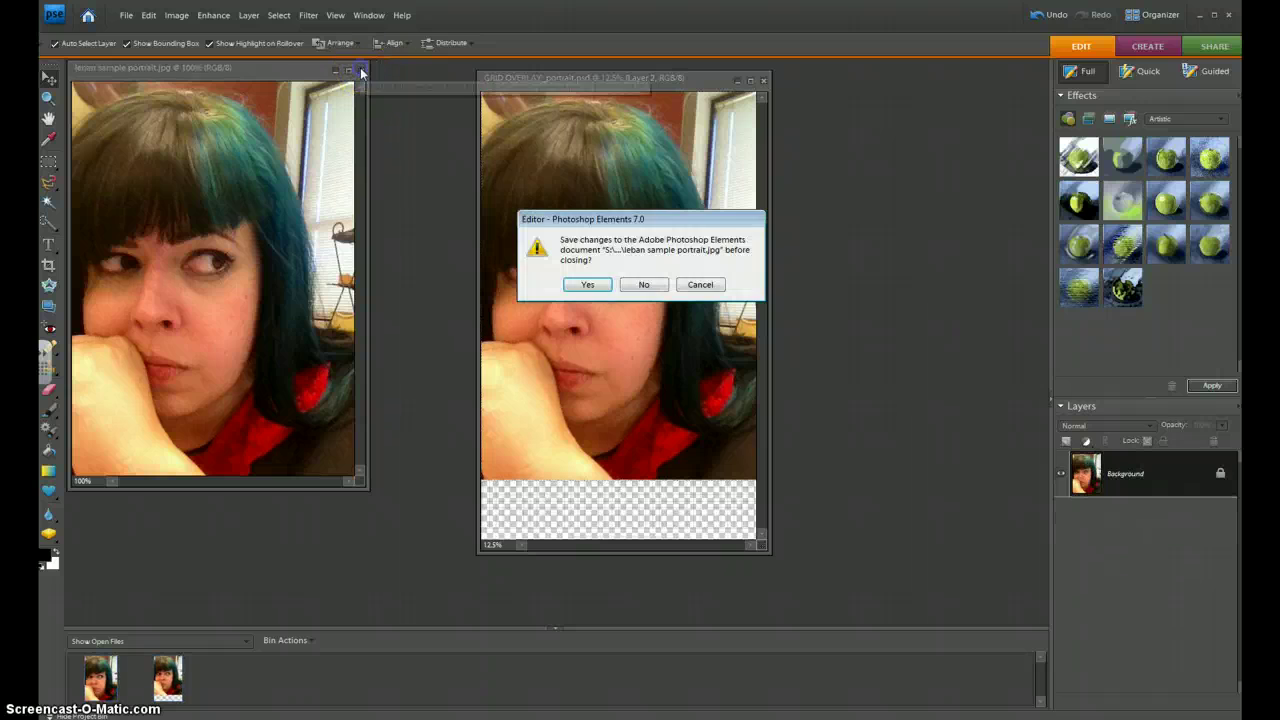
click(644, 285)
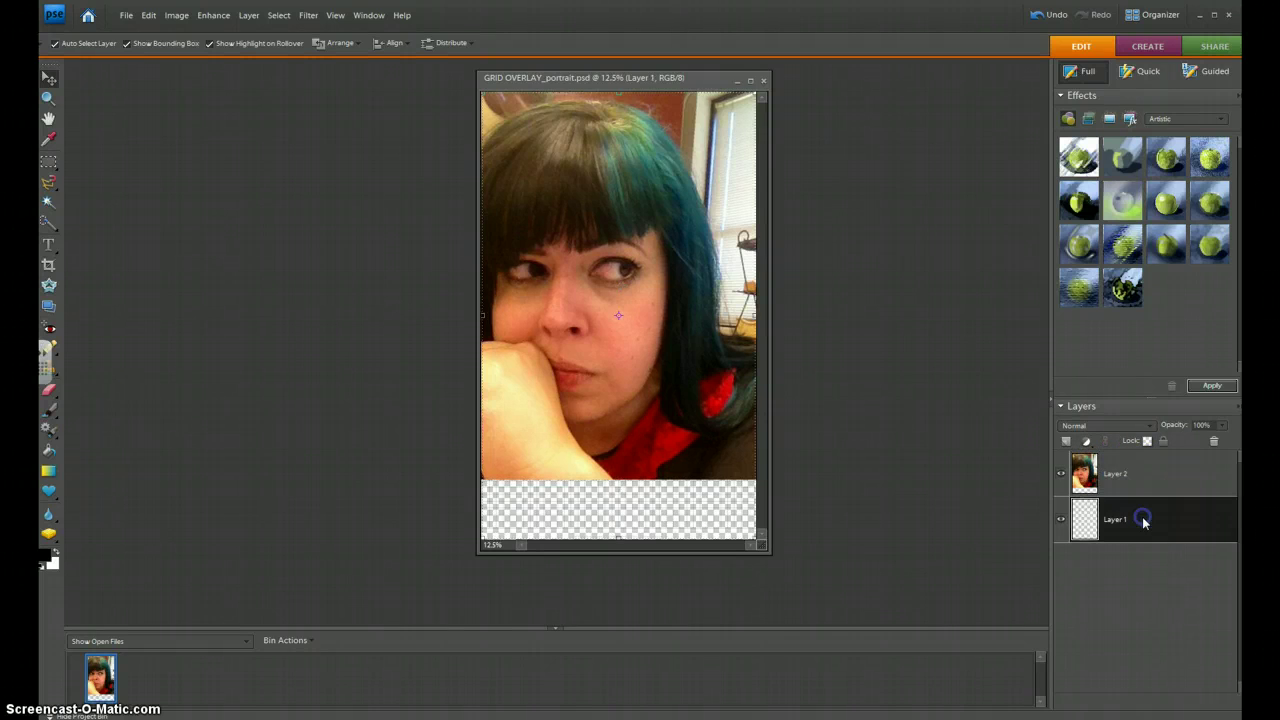
Move Layer 1 (the grid) above Layer 2 (the portrait) in the Layers panel.
click(1137, 524)
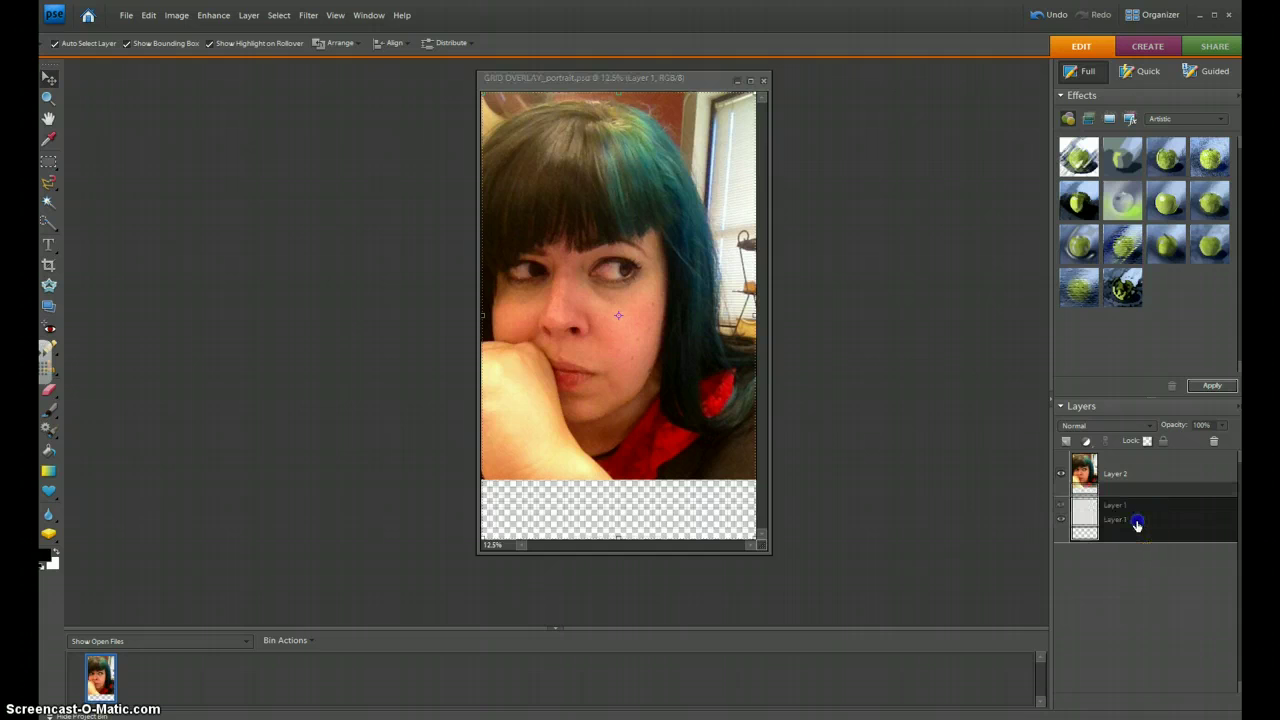
drag(1137, 524, 1137, 472)
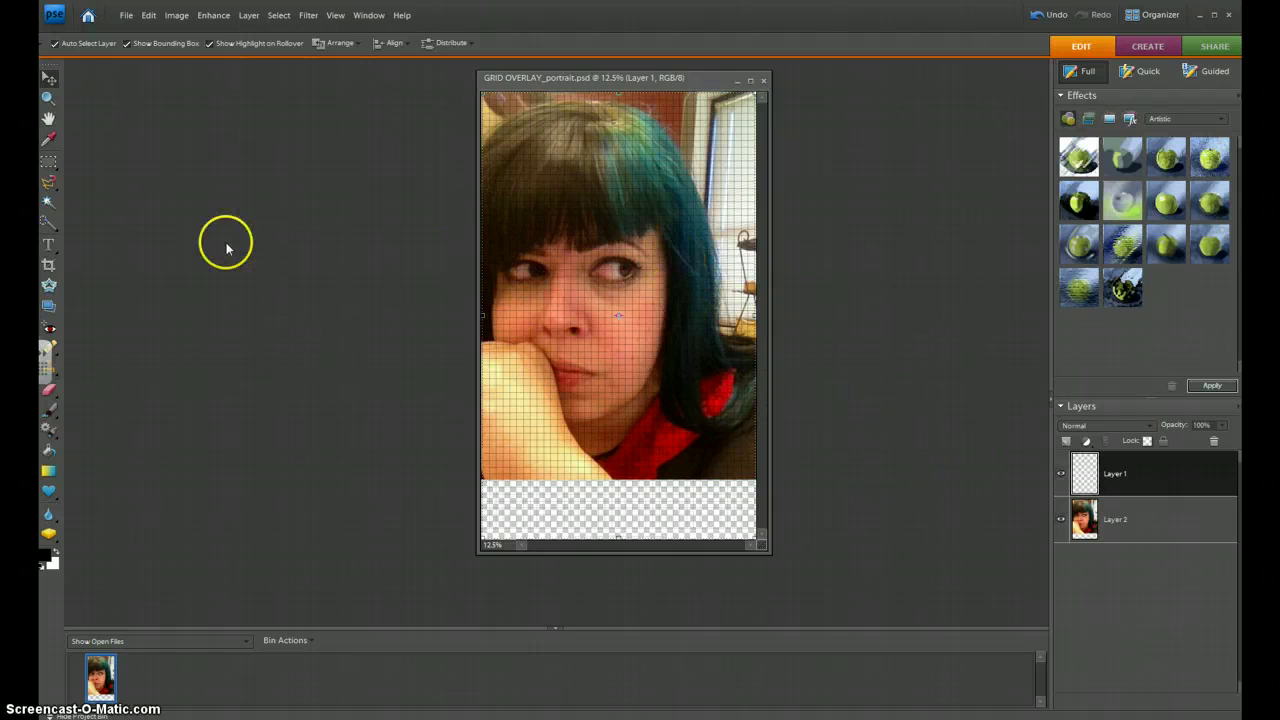
Crop the canvas from the photo's top-left to its bottom edge, dropping the transparent strip.
click(47, 268)
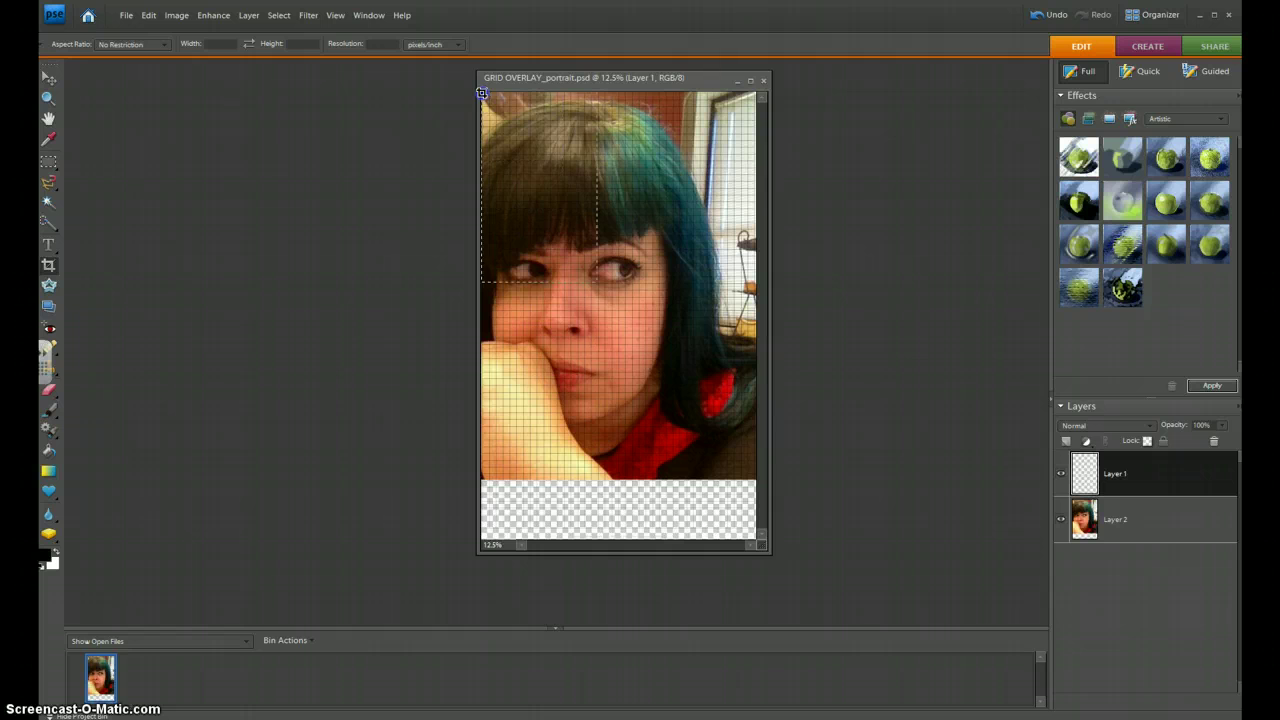
drag(481, 93, 757, 477)
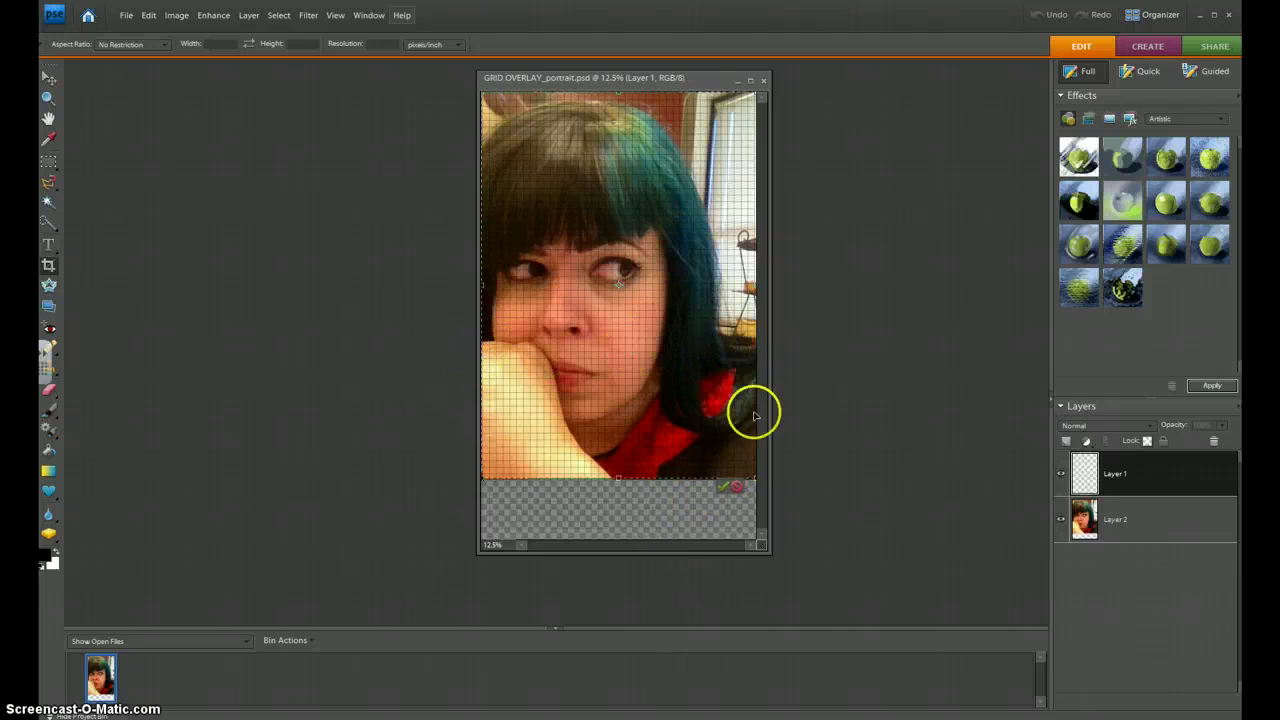
click(724, 487)
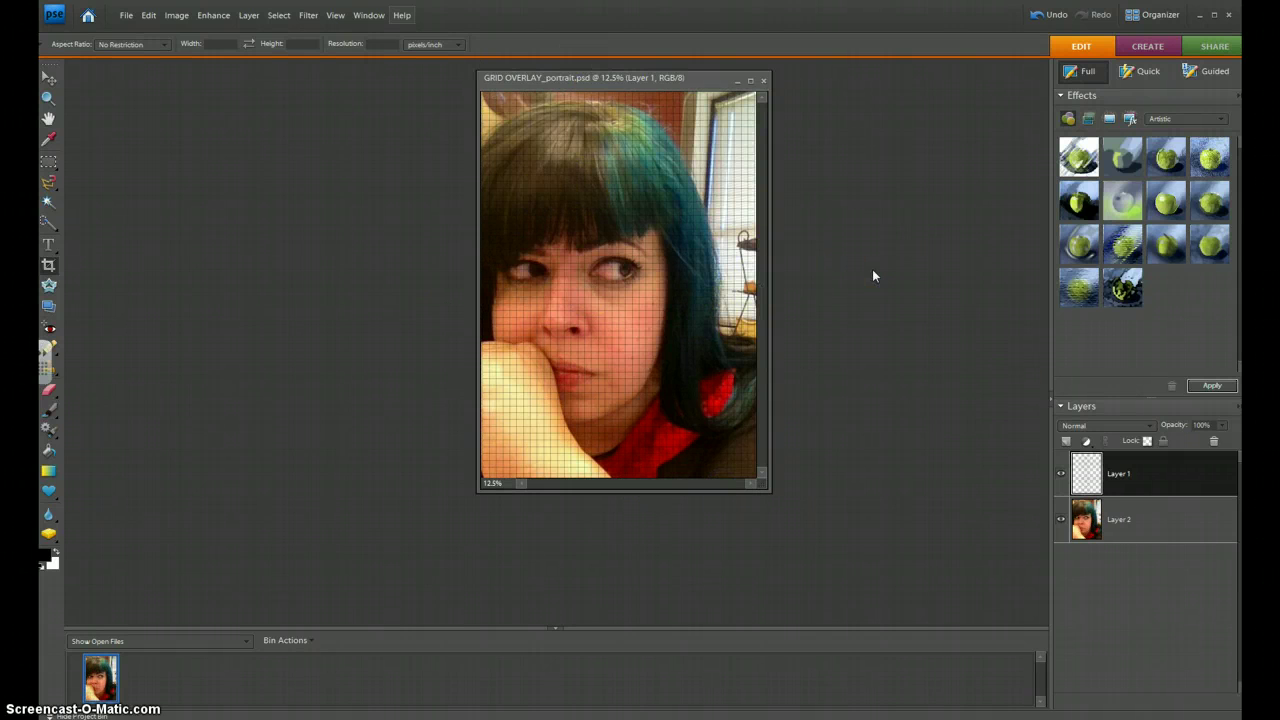
Open the Print dialog with Scale to Fit Media turned on.
click(126, 16)
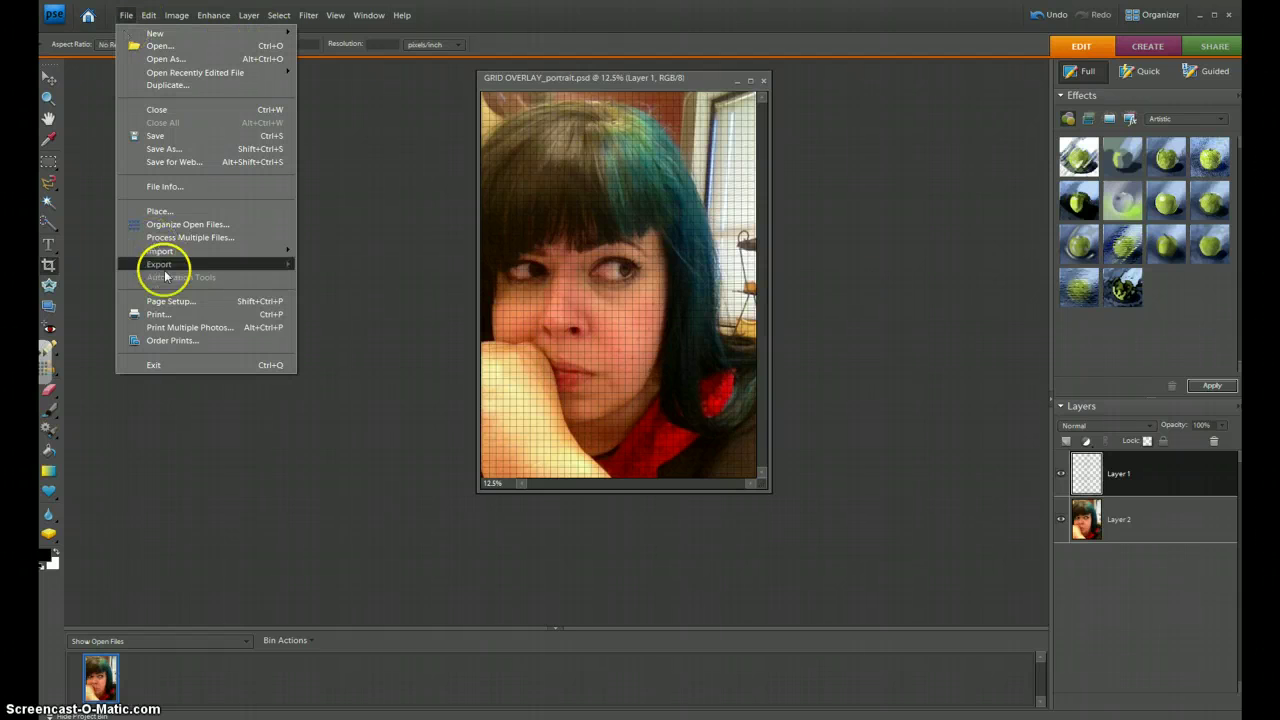
click(185, 315)
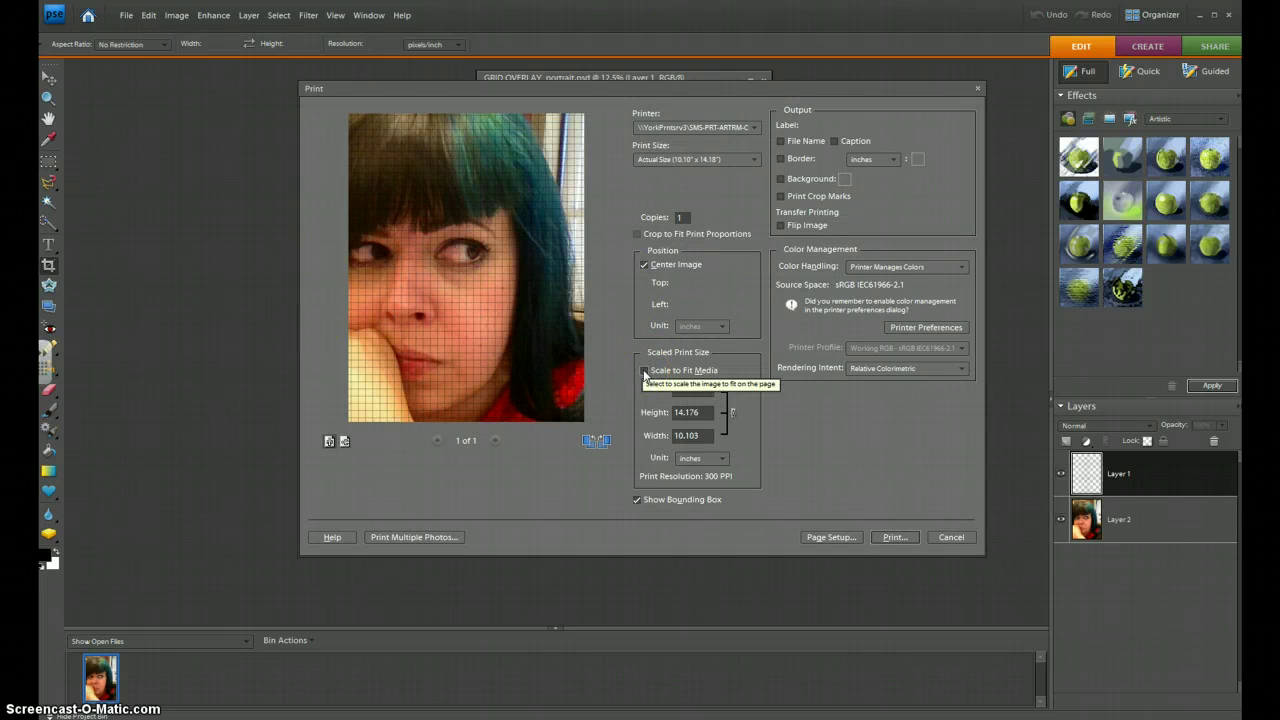
click(644, 372)
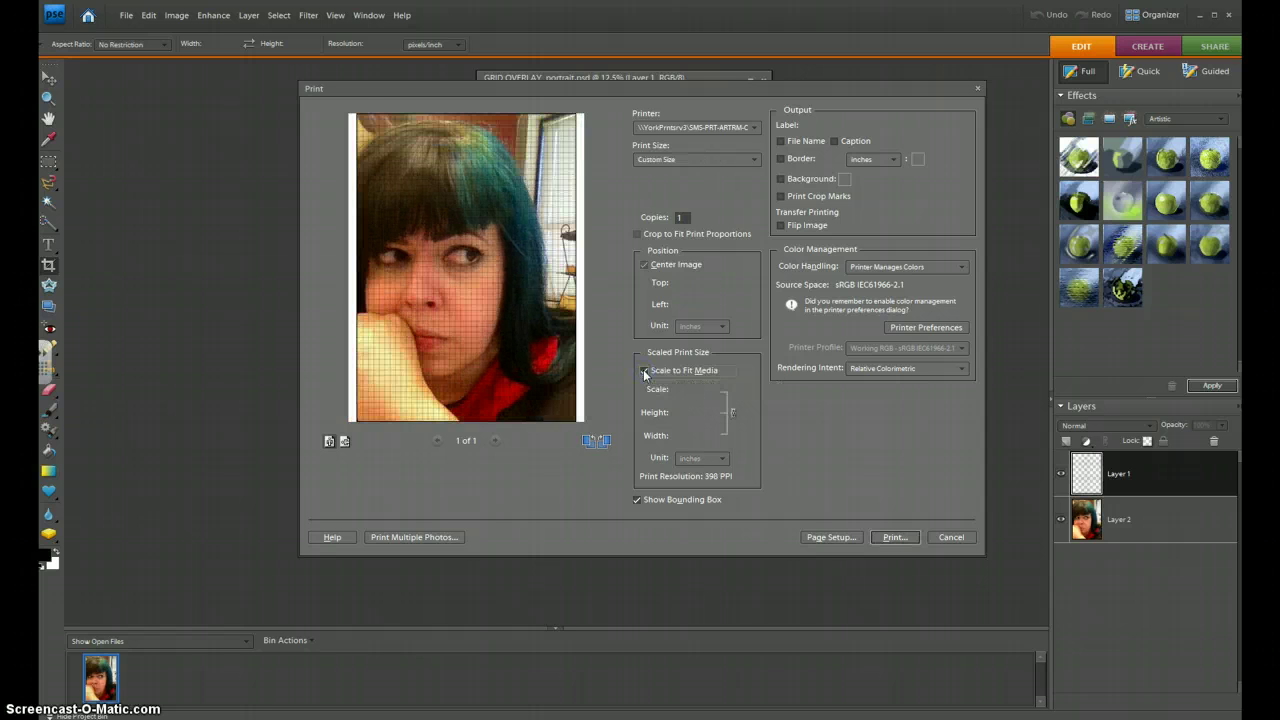
click(644, 371)
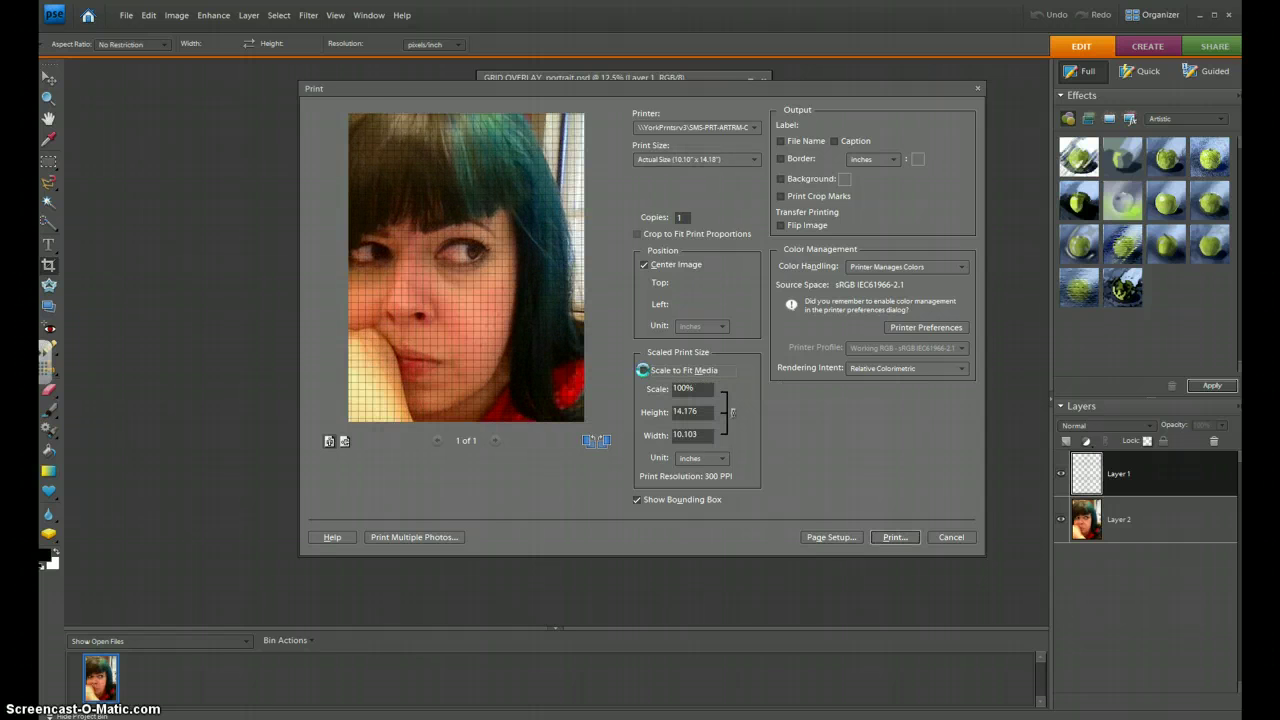
click(644, 371)
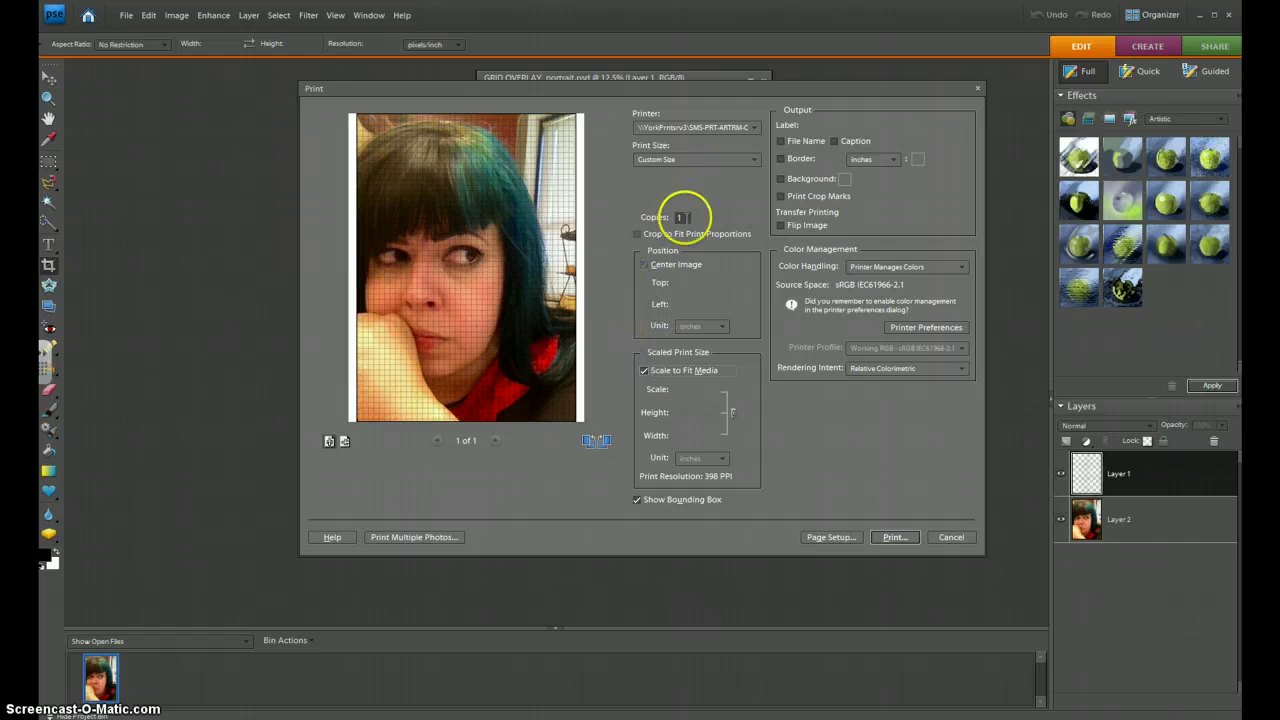
Print to the ARTRM-CLR-HP3525 printer and dismiss the post-print alert.
click(752, 128)
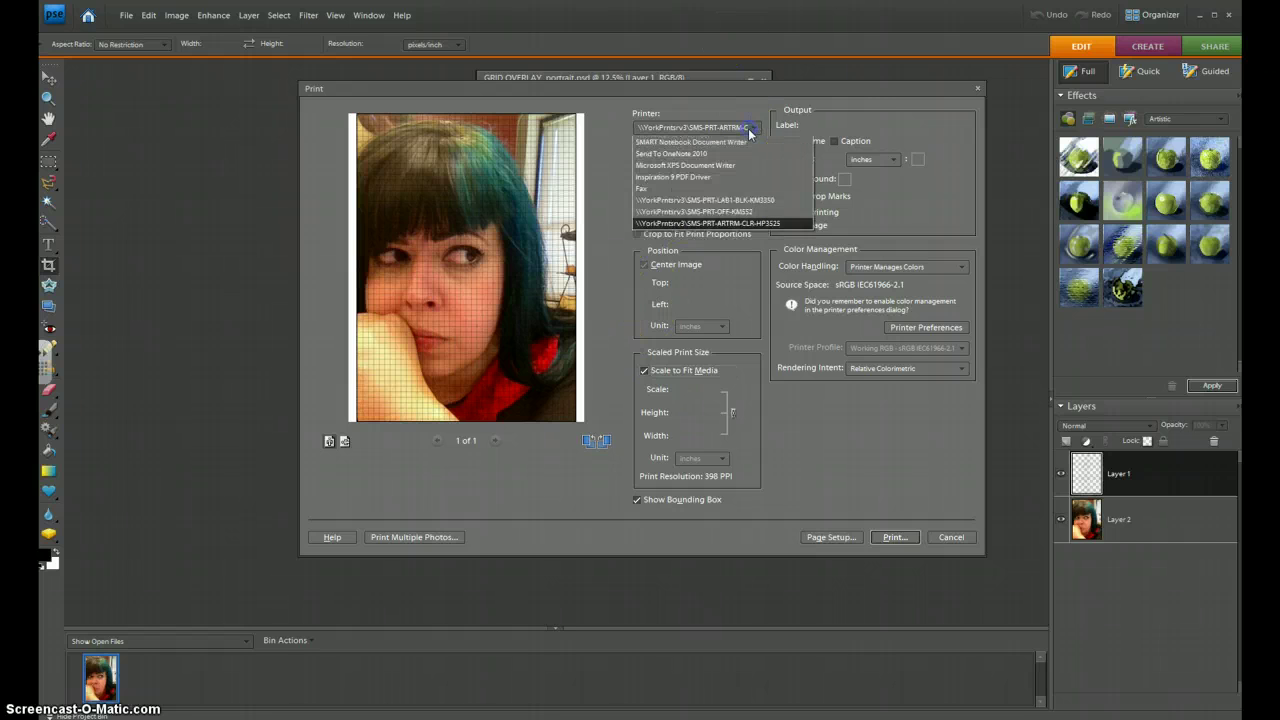
click(747, 226)
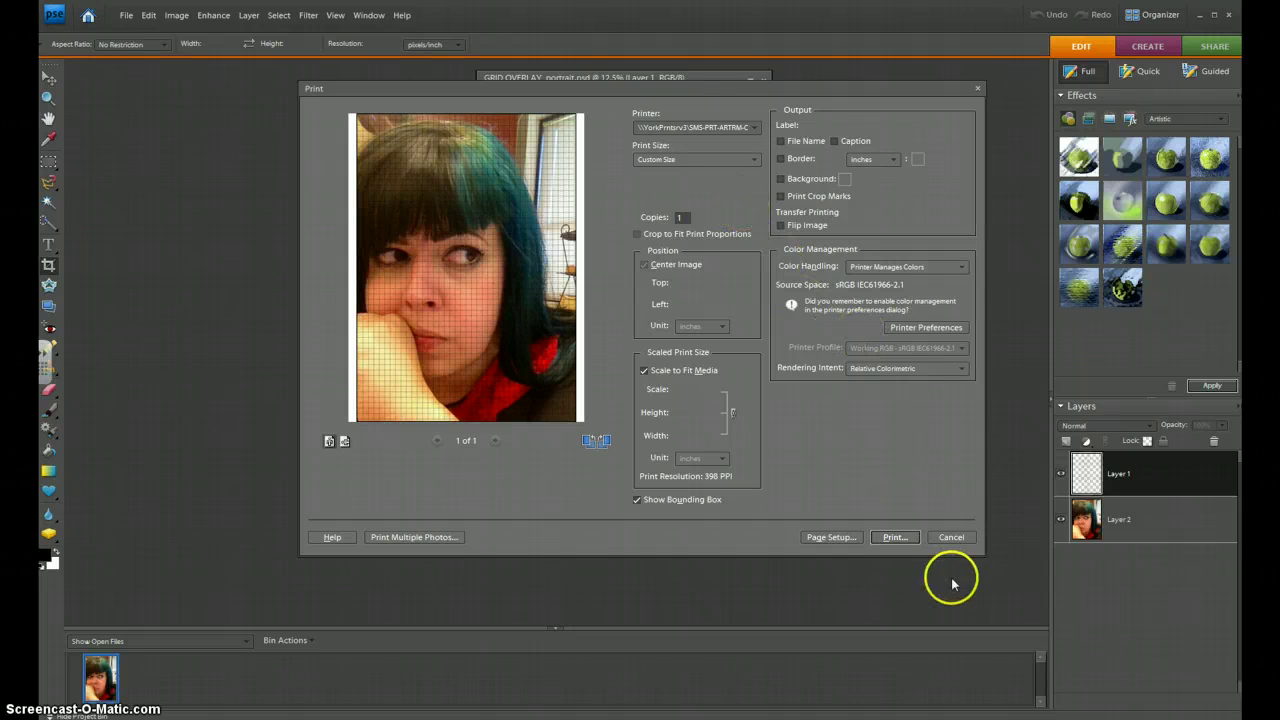
click(899, 540)
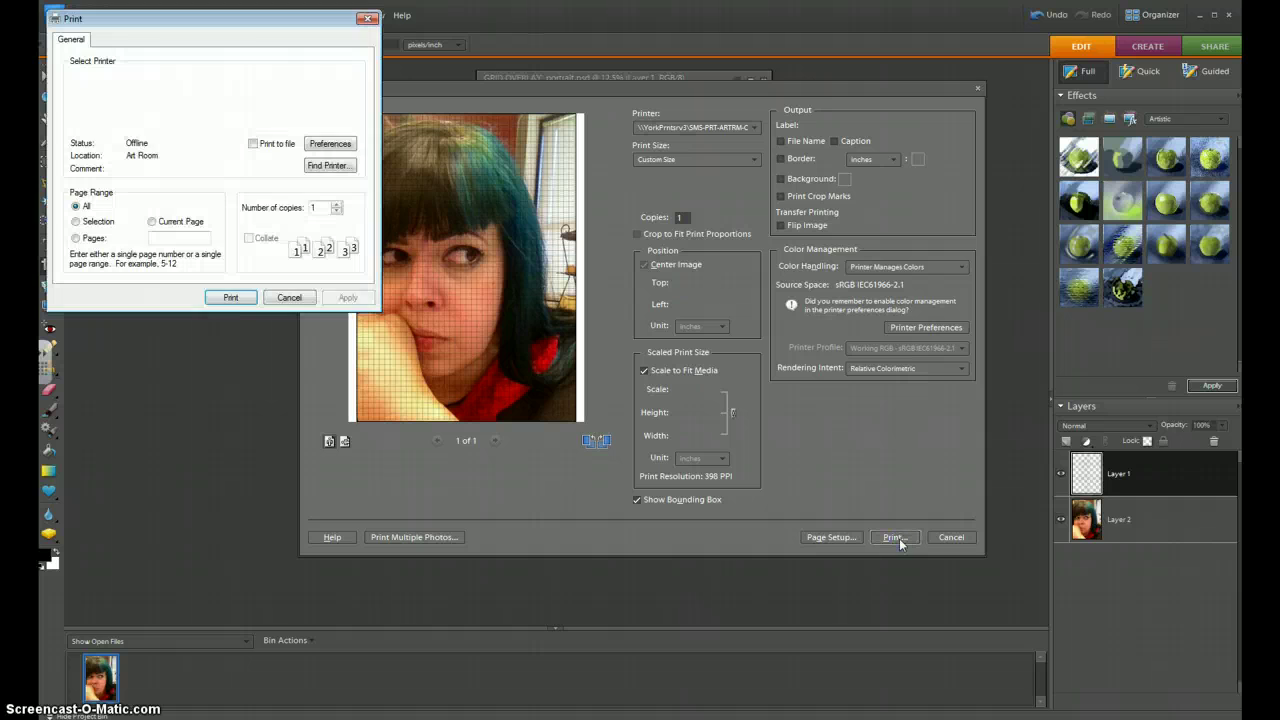
click(236, 300)
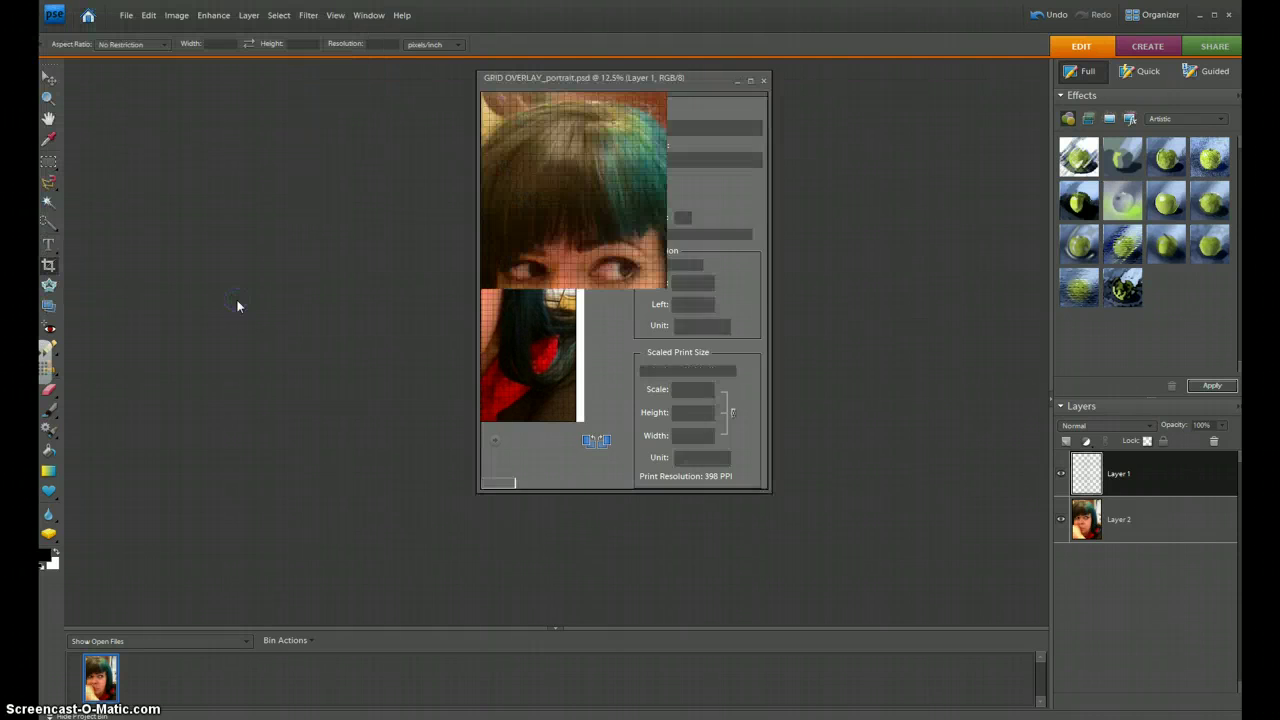
click(677, 287)
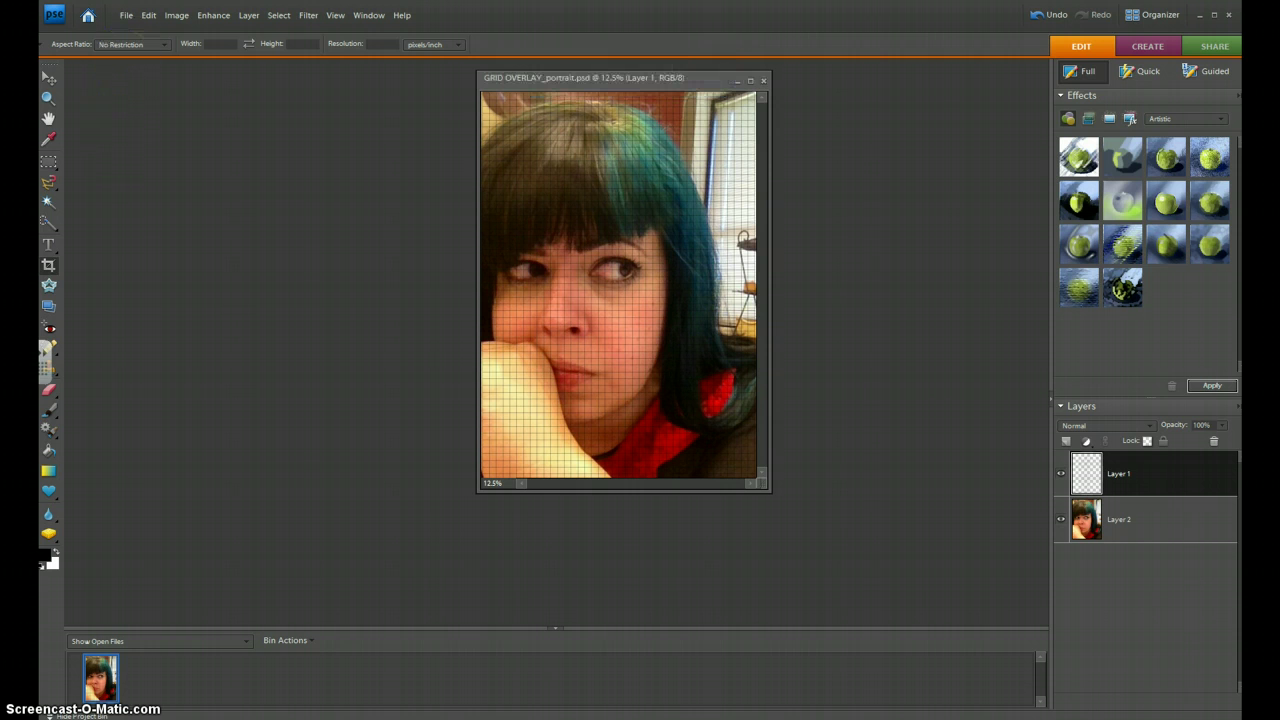
Choose File > Save As and accept the Organizer notice to reach the Save As dialog.
click(127, 16)
click(188, 149)
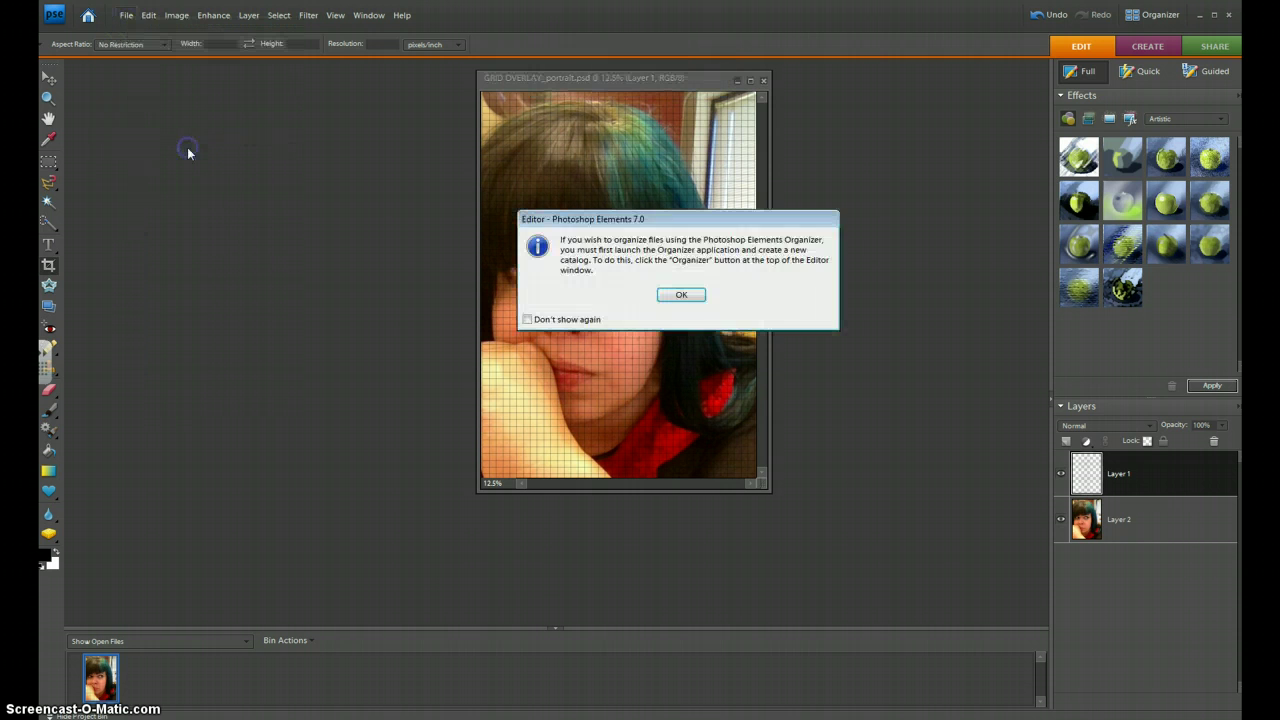
click(700, 295)
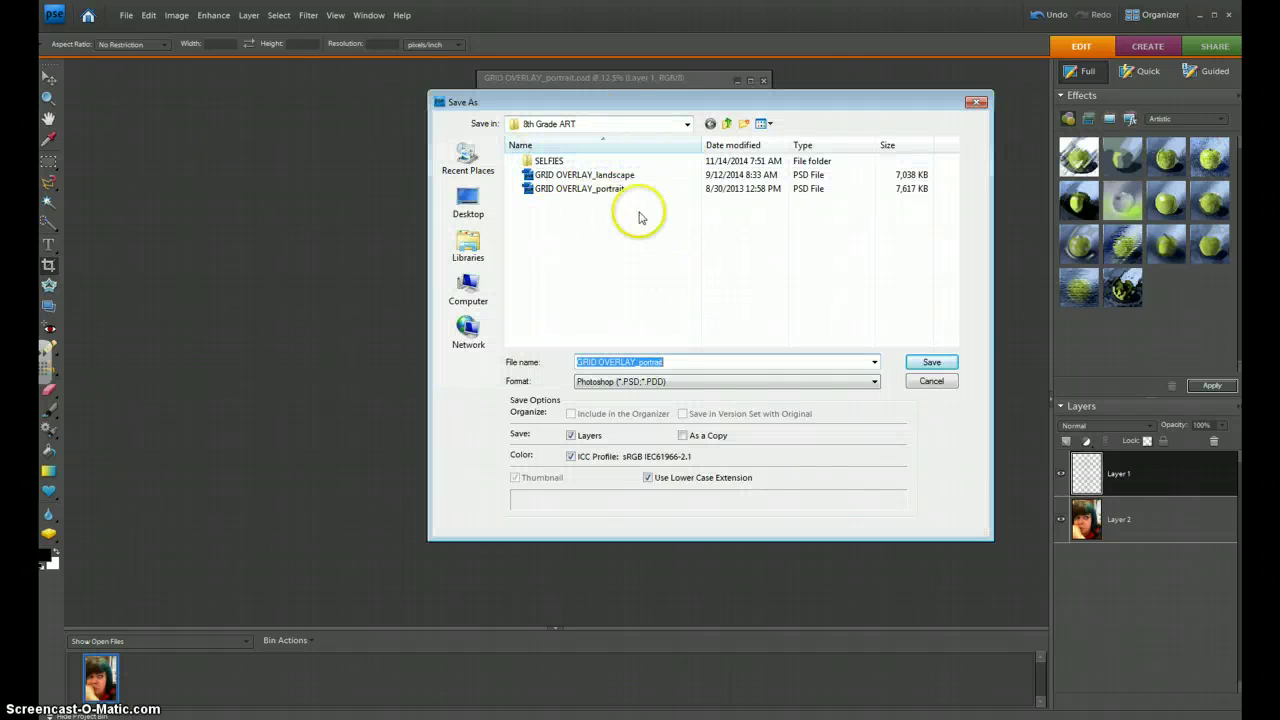
Save the image in Photoshop format as LebanGrid.psd in the Pictures library.
click(468, 245)
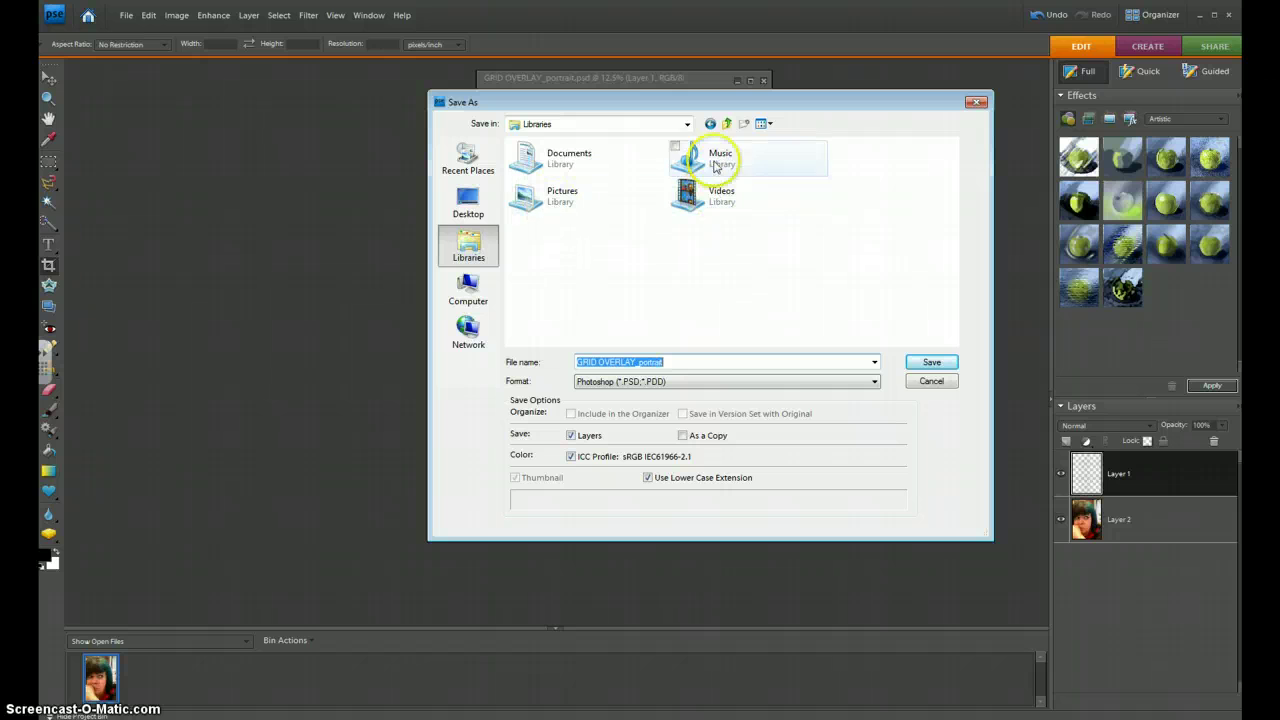
click(542, 200)
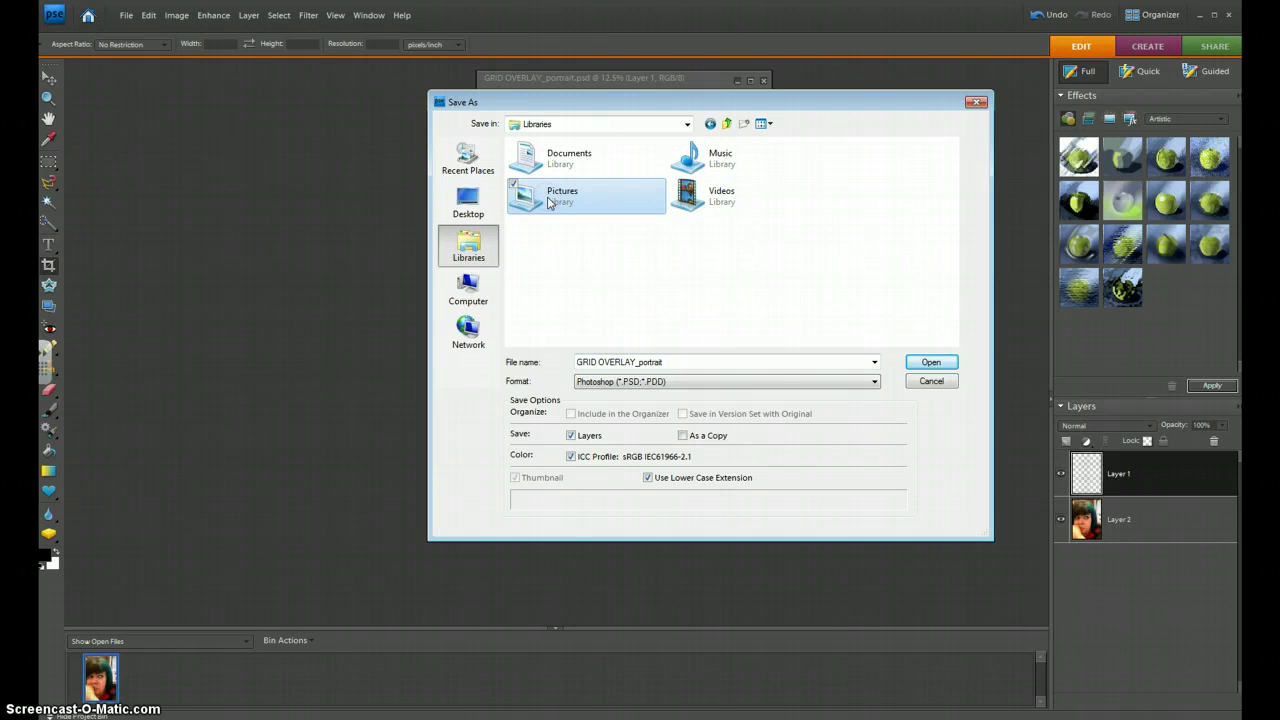
double_click(548, 203)
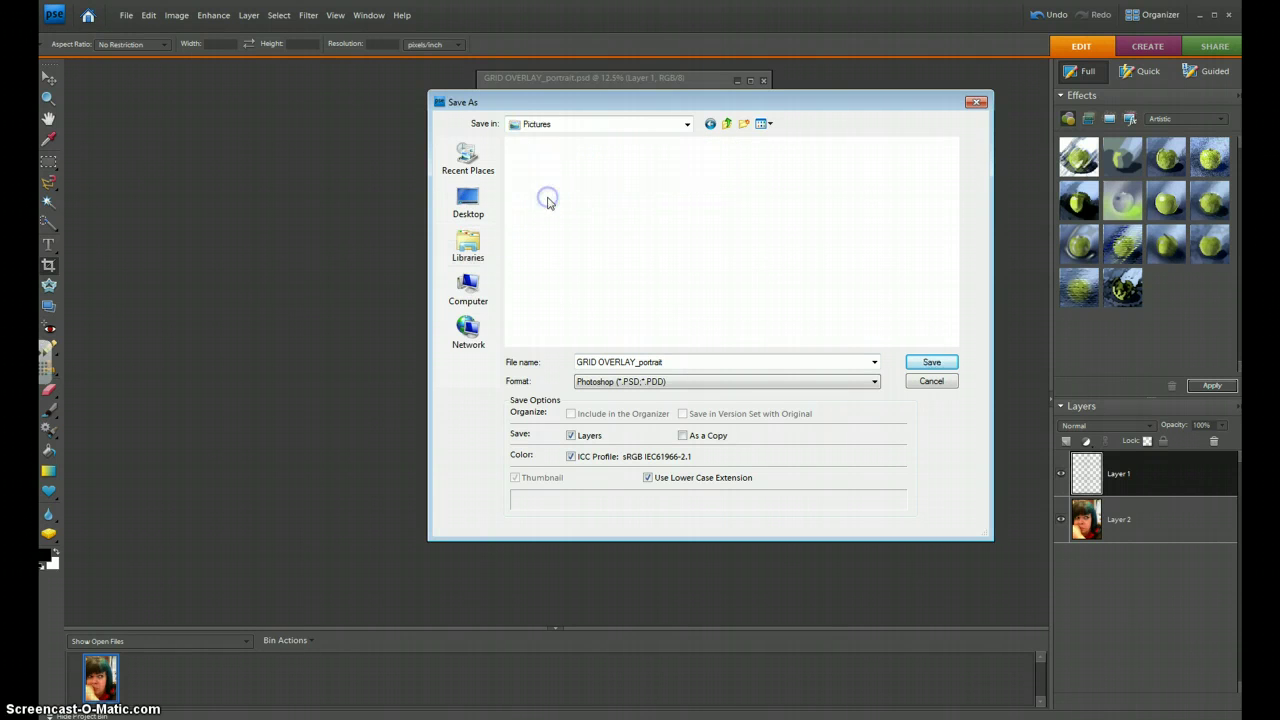
click(704, 362)
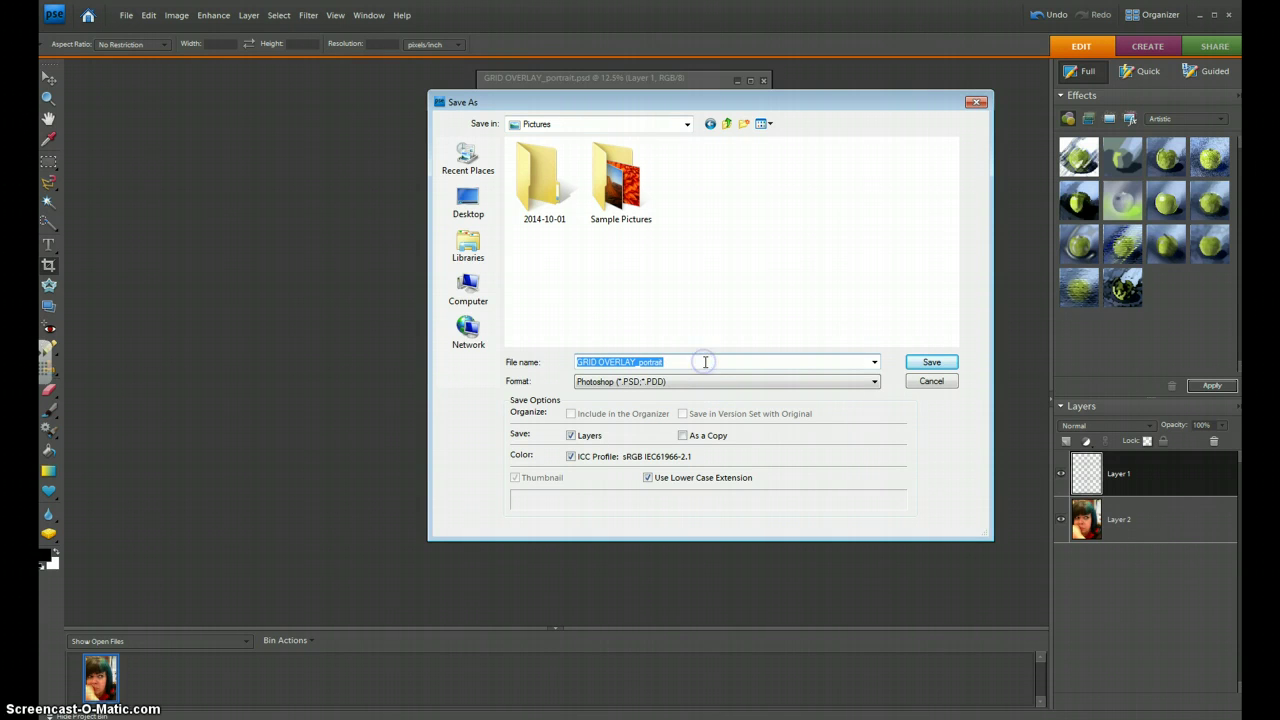
text(LebanGrid)
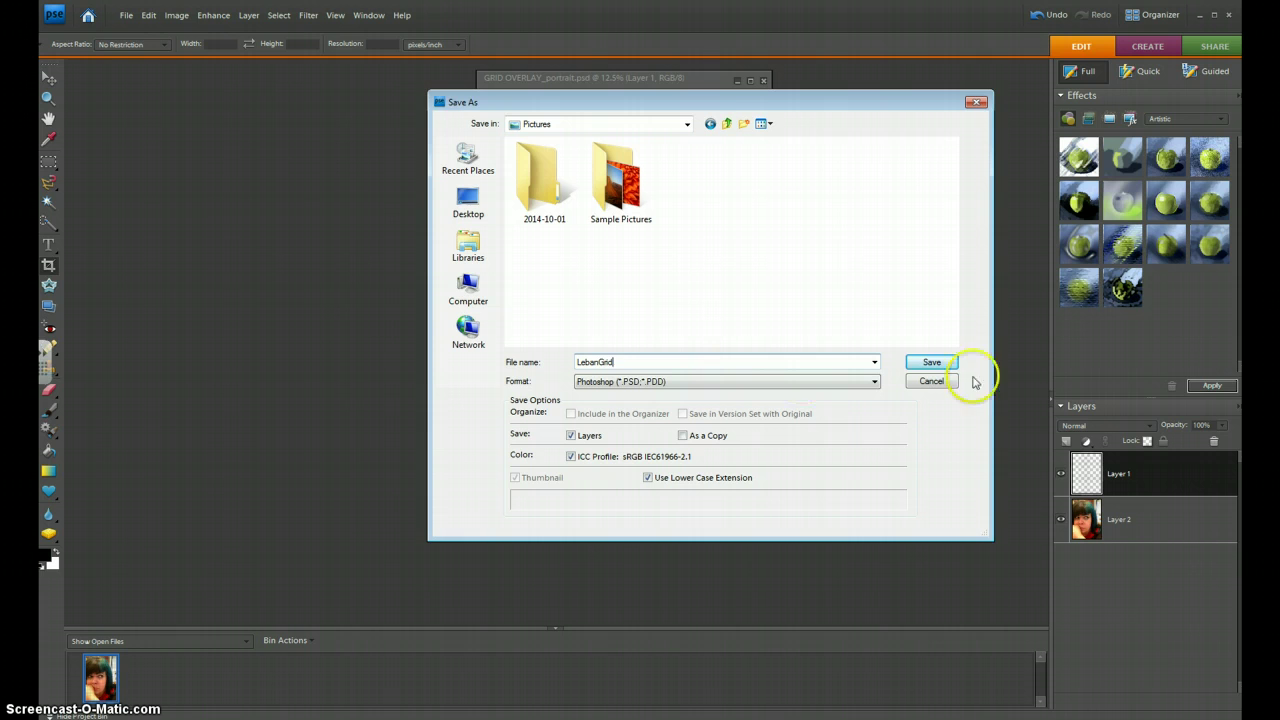
click(931, 362)
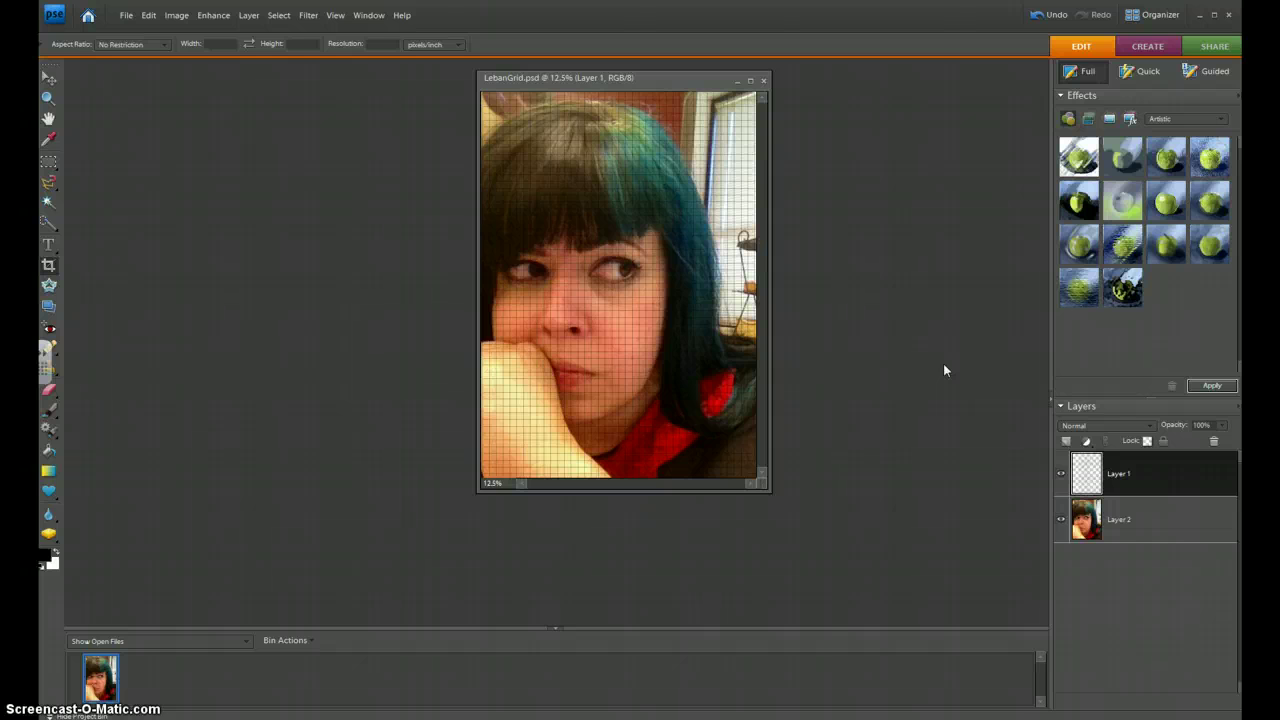
click(864, 383)
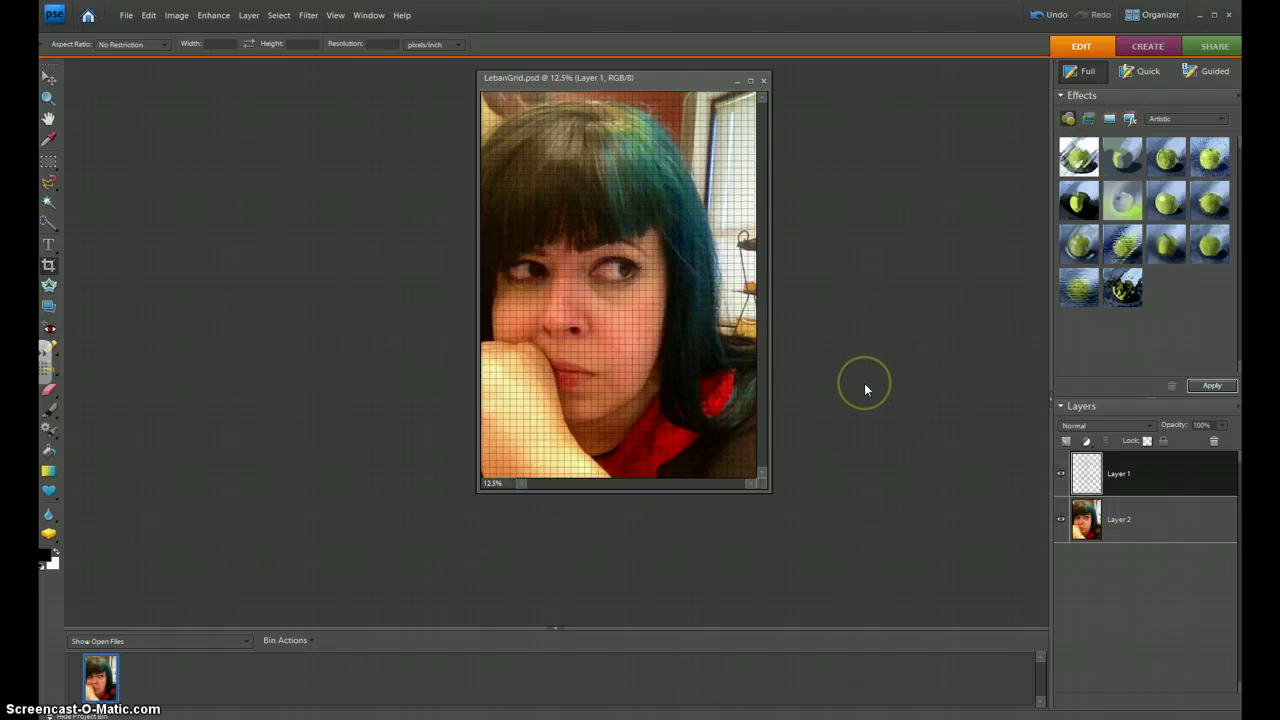